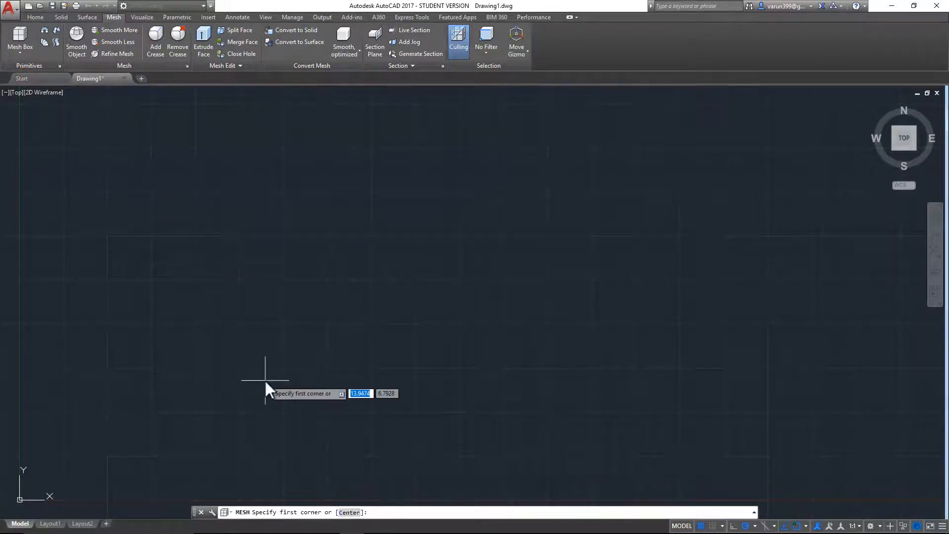
Draw a mesh box with a roughly square base near the origin, about 0.82 units high
click(892, 149)
middle_drag(395, 326, 336, 381)
click(273, 270)
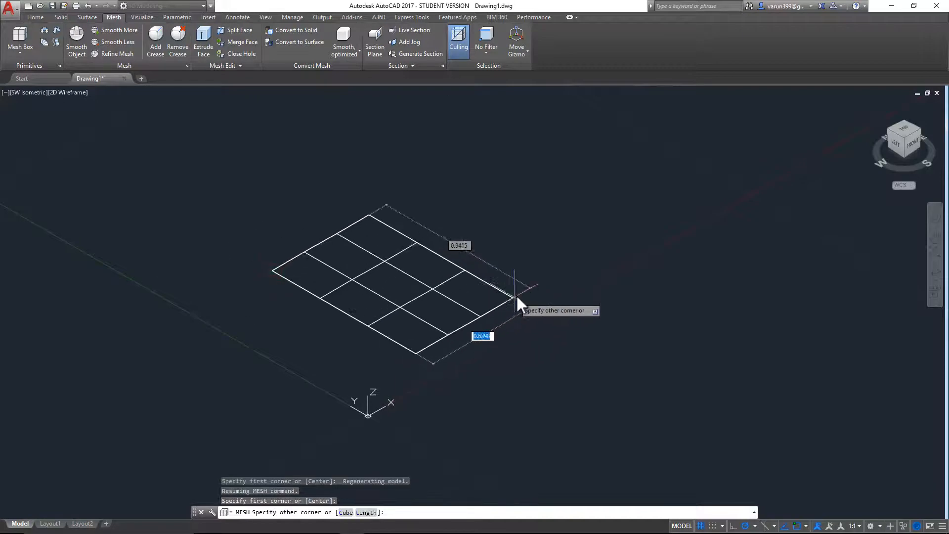
click(562, 274)
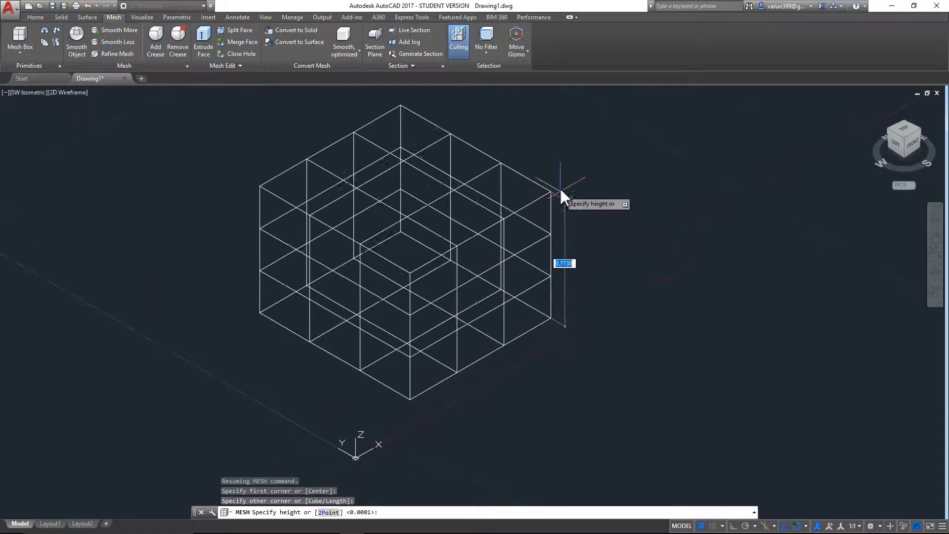
click(562, 171)
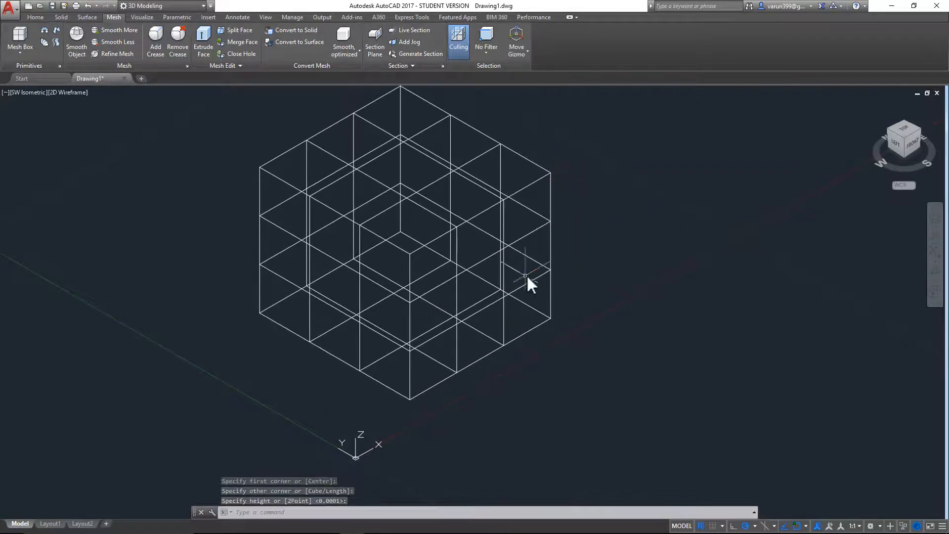
shift+middle_drag(585, 279, 427, 269)
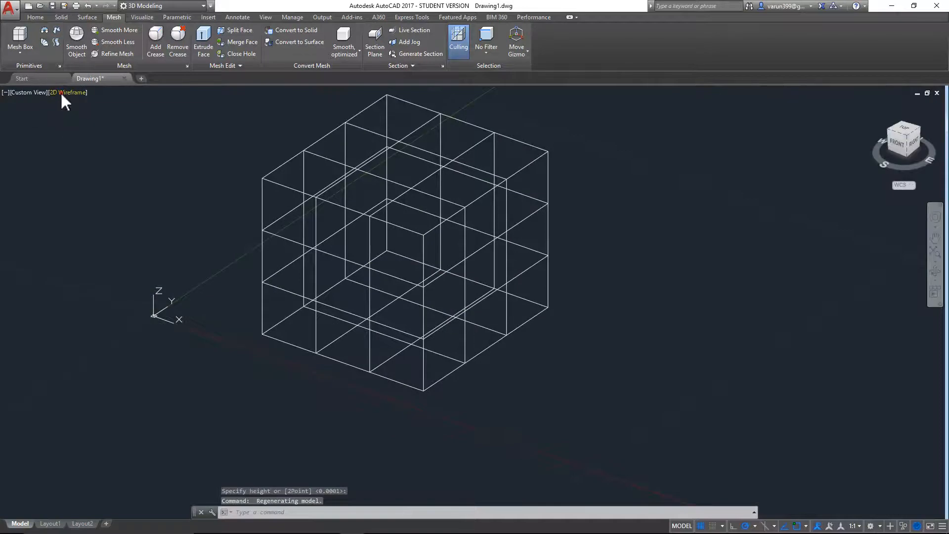
Display the mesh box in the Shaded visual style and inspect it from other angles
click(62, 94)
click(92, 160)
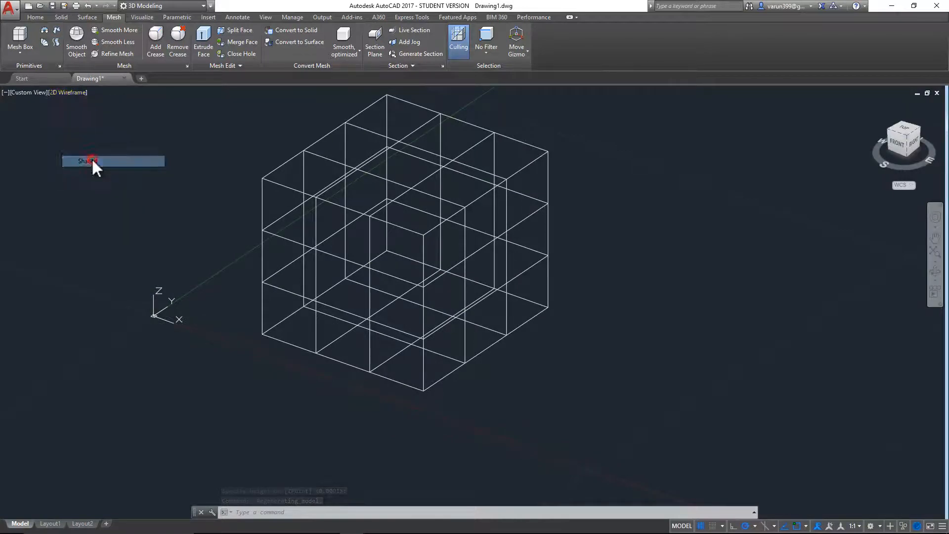
mouse_move(534, 425)
shift+middle_down()
mouse_move(408, 371)
mouse_move(477, 387)
mouse_move(601, 365)
mouse_move(653, 343)
mouse_move(237, 213)
mouse_move(230, 335)
shift+middle_up()
scroll(562, 237, down, 2)
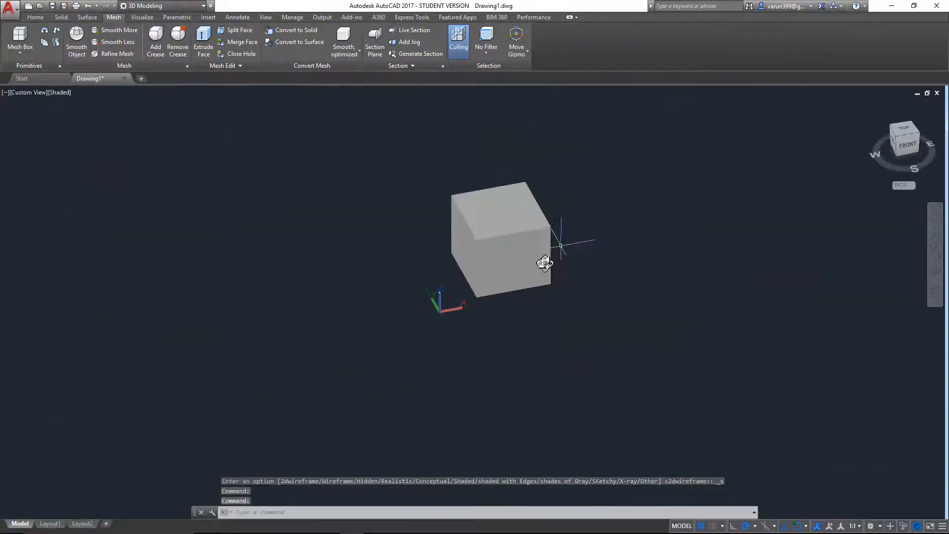
middle_drag(562, 238, 401, 305)
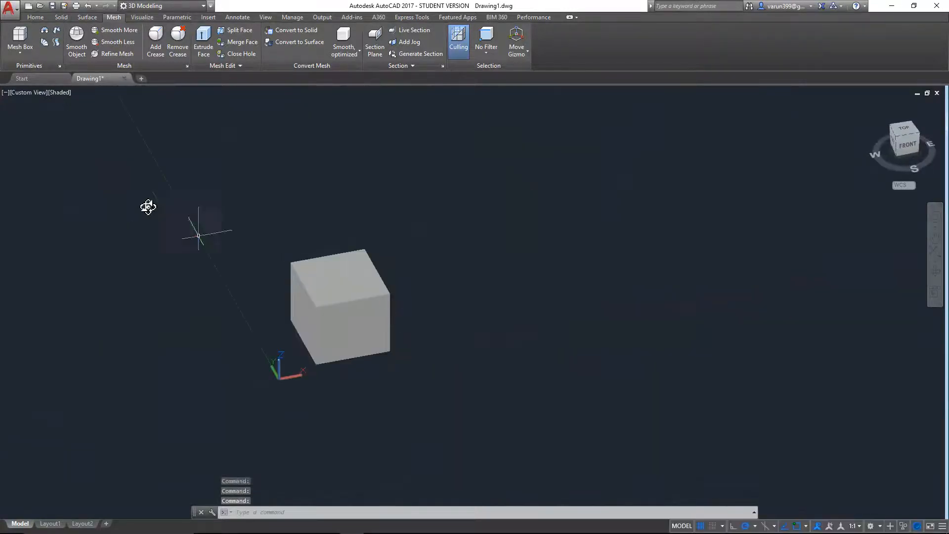
Draw a mesh cone beside the box with a base radius of about 0.84 and a height of about 1.31
click(26, 56)
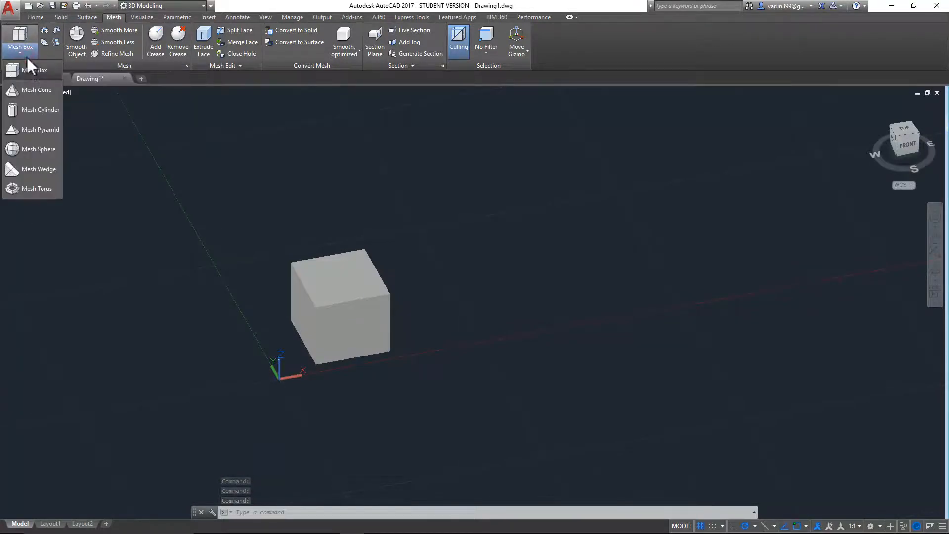
click(34, 94)
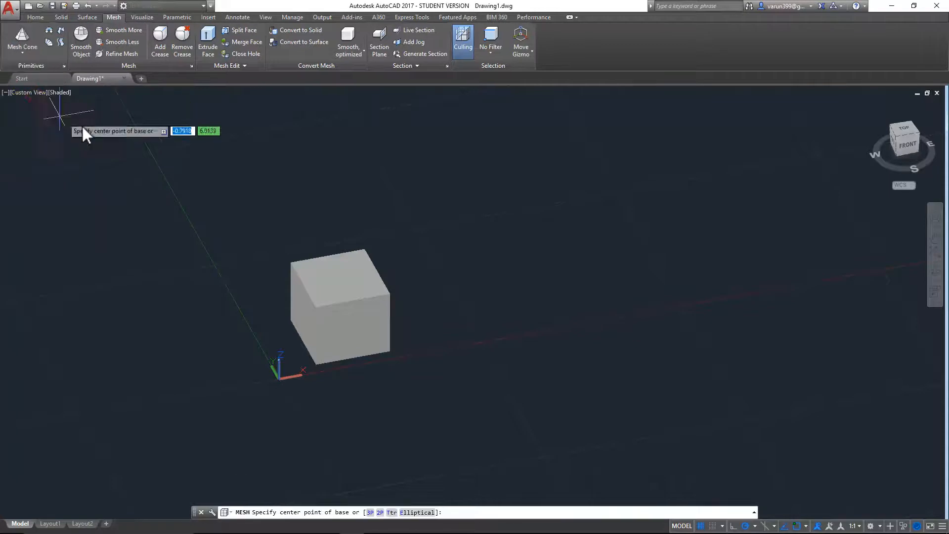
click(512, 269)
click(516, 309)
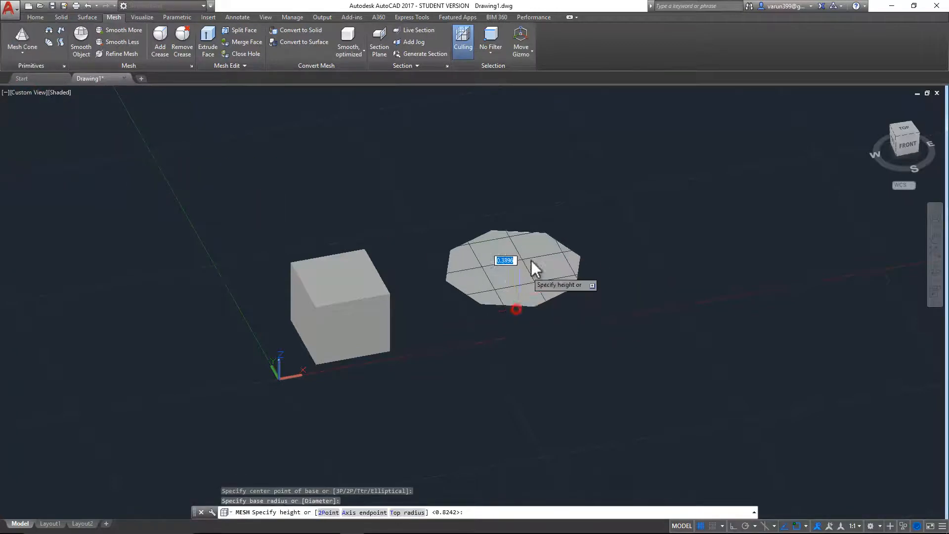
click(553, 176)
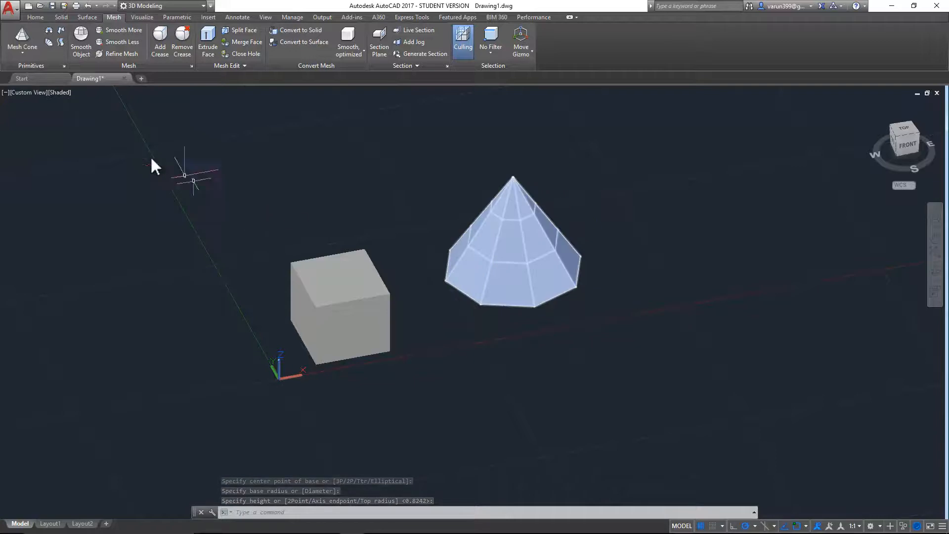
Set the viewport's visual style to 2D Wireframe so the mesh edges of the box and cone can be inspected
click(60, 93)
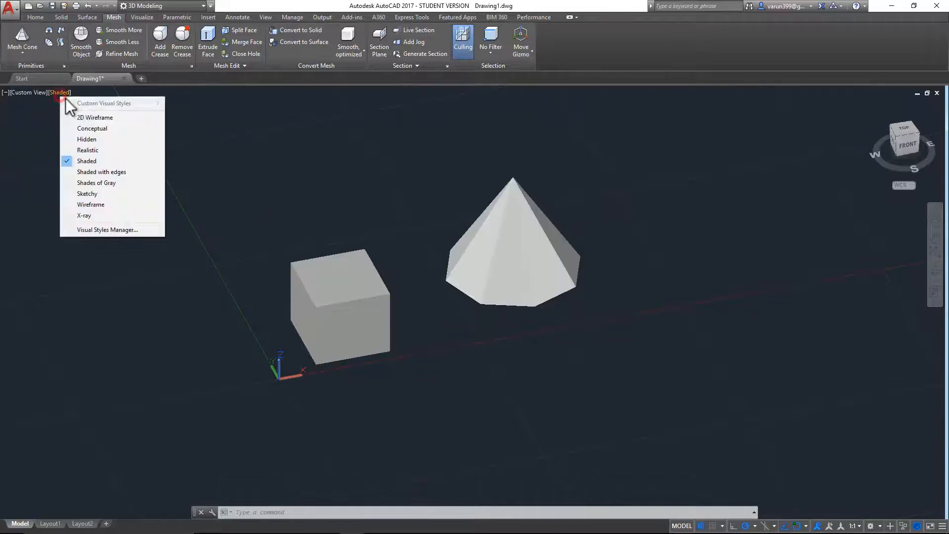
click(87, 117)
mouse_move(573, 309)
shift+middle_down()
mouse_move(491, 298)
mouse_move(541, 317)
shift+middle_up()
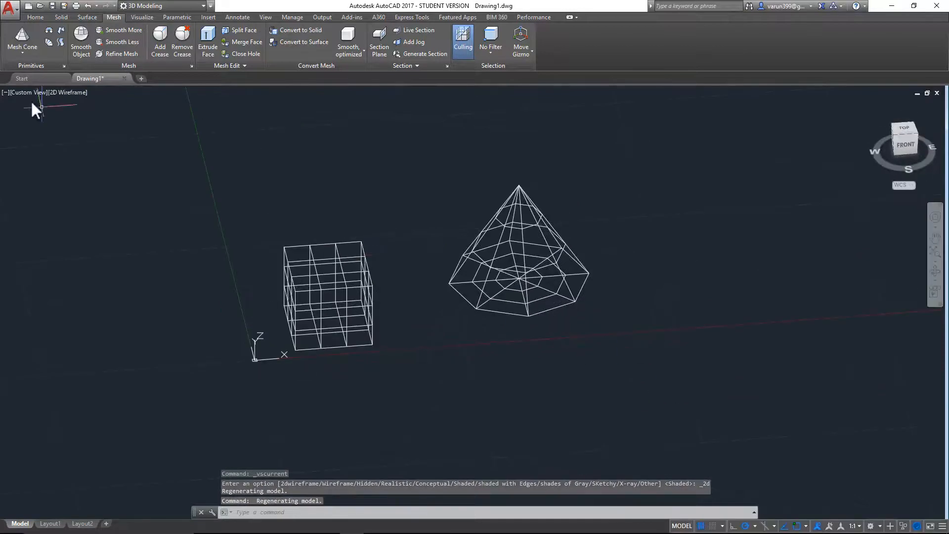
Draw a mesh cylinder beyond the cone with a base radius of about 0.81 and a height of about 1.54
click(14, 51)
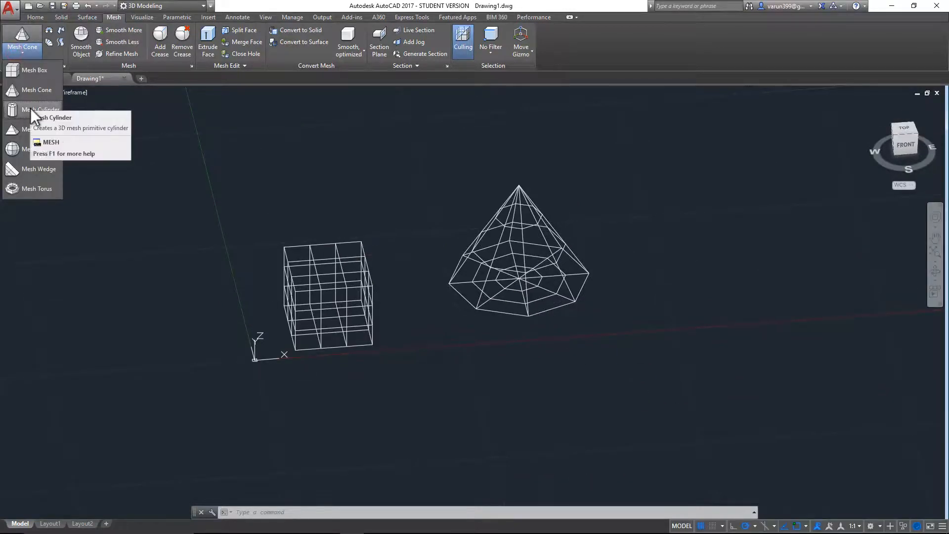
click(31, 109)
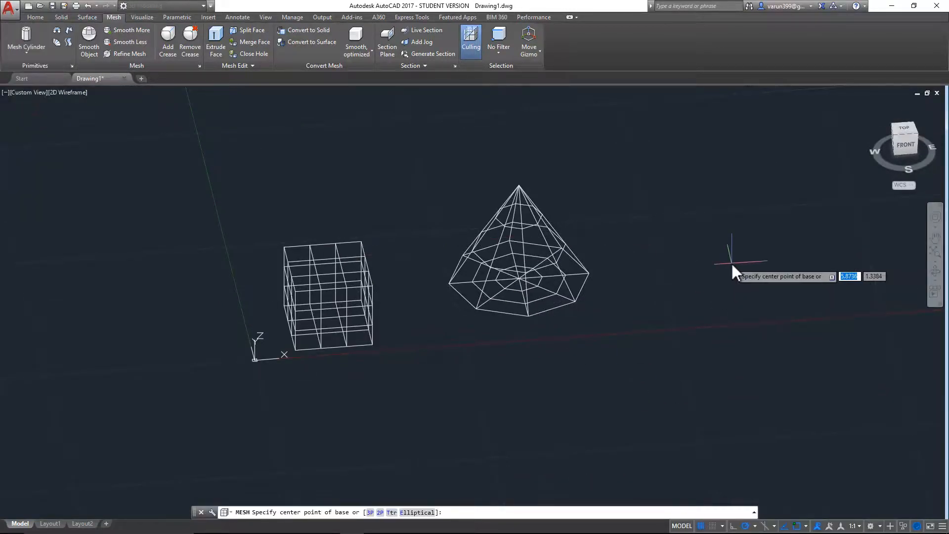
click(684, 288)
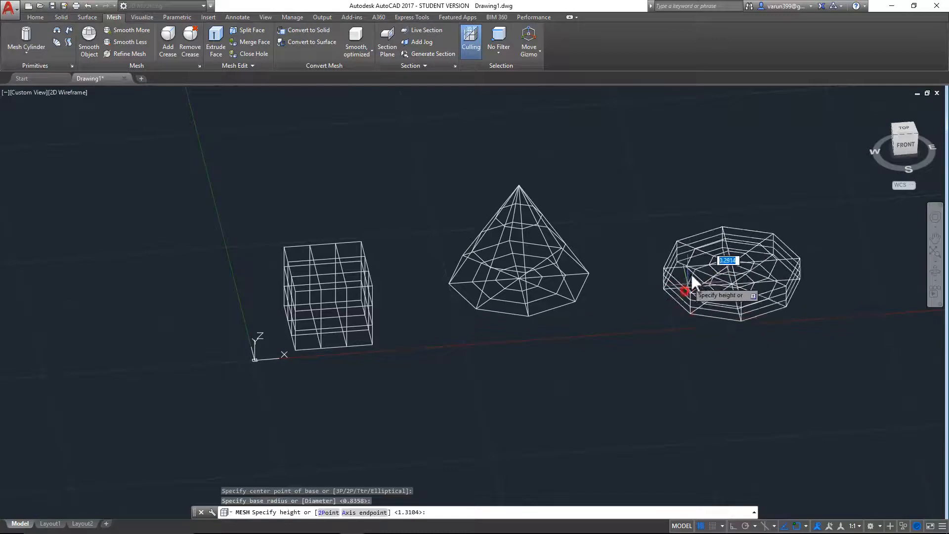
middle_drag(727, 165, 596, 247)
click(600, 229)
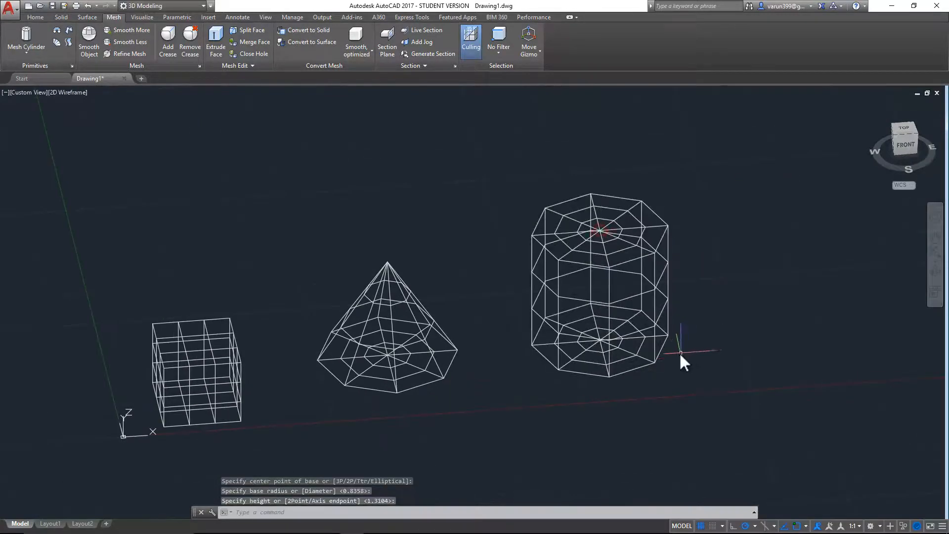
shift+middle_drag(675, 357, 701, 346)
Draw a four-sided mesh pyramid beyond the cylinder, toggling Ortho mode on to align its base with the axes
click(26, 51)
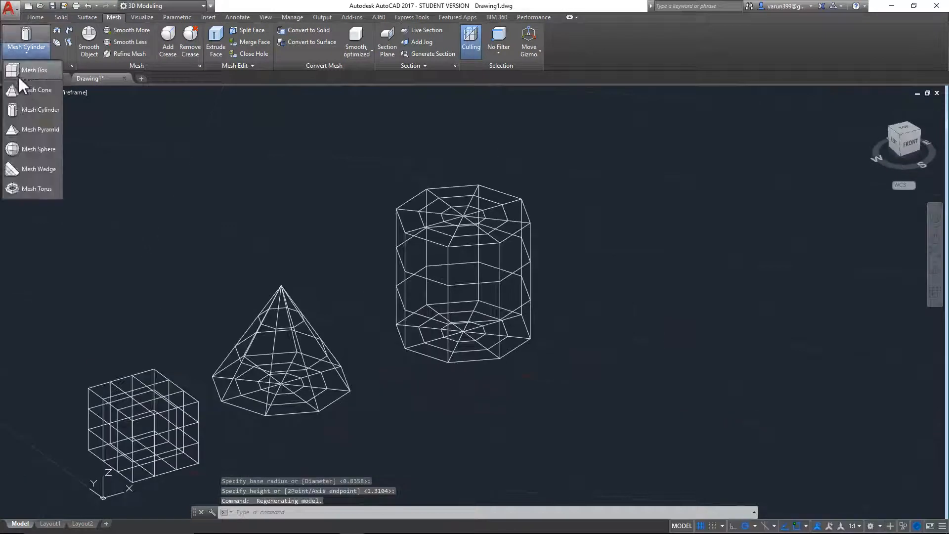
click(32, 134)
middle_drag(673, 257, 455, 281)
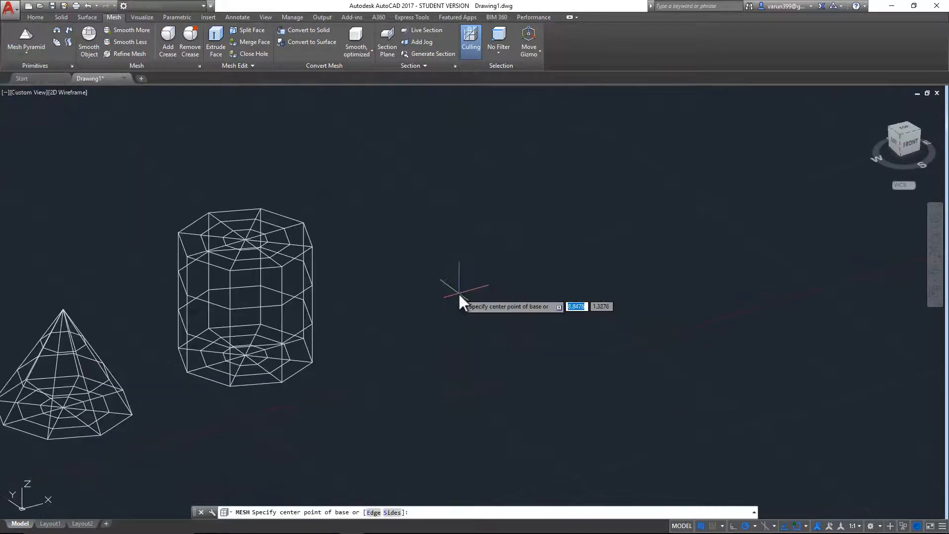
click(452, 278)
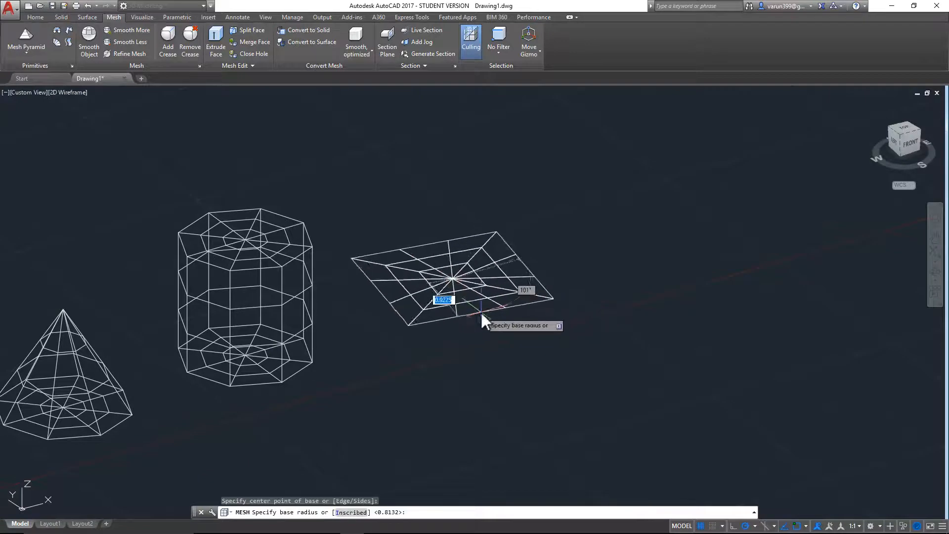
key(F8)
click(502, 319)
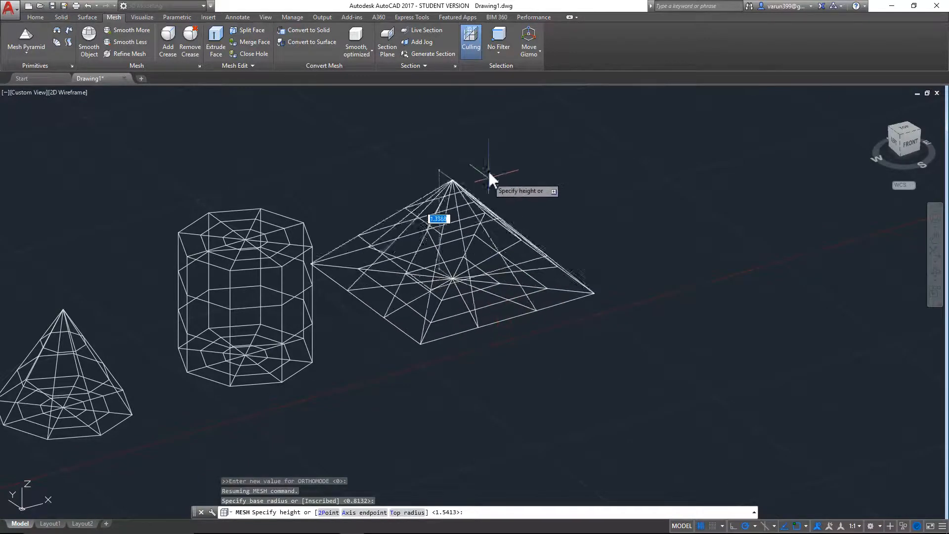
click(496, 130)
shift+middle_drag(524, 173, 468, 310)
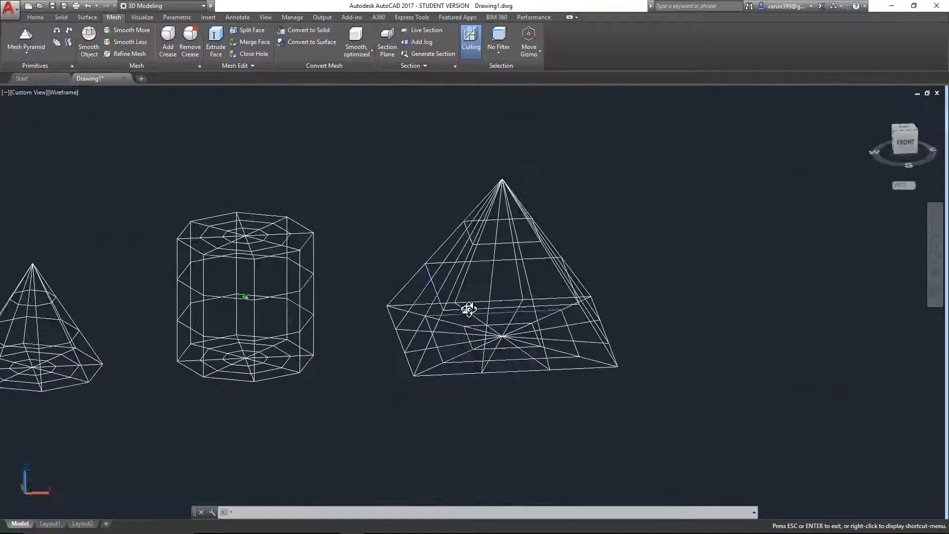
Draw a large mesh sphere beyond the pyramid along the X axis
click(31, 56)
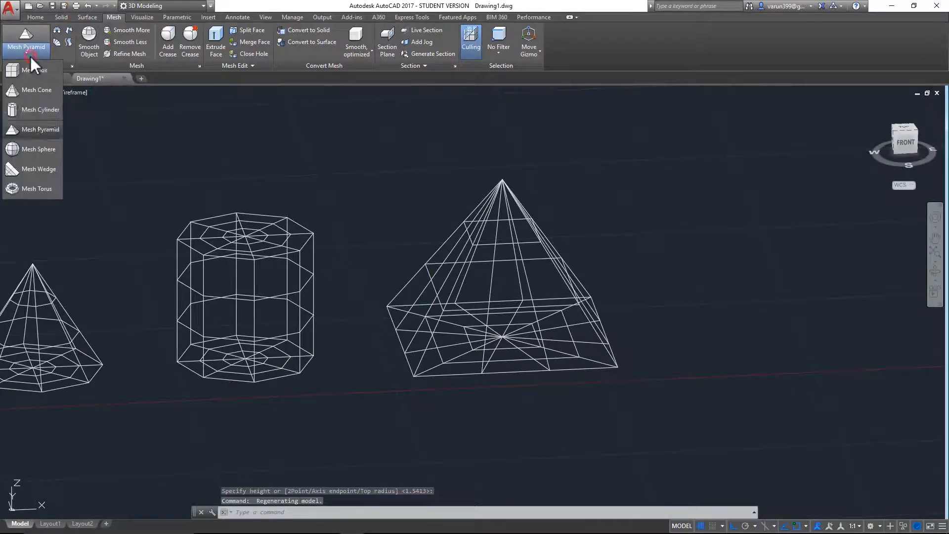
click(38, 148)
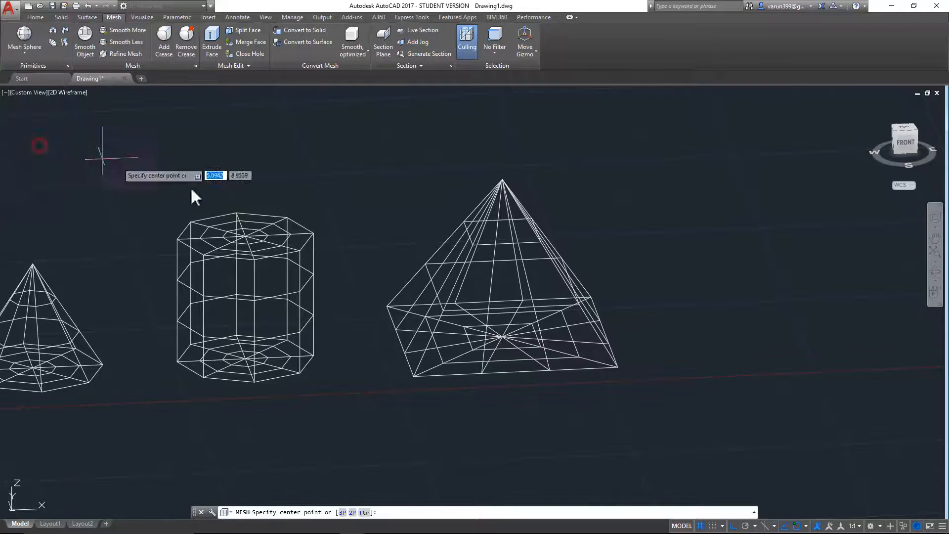
middle_drag(746, 324, 626, 286)
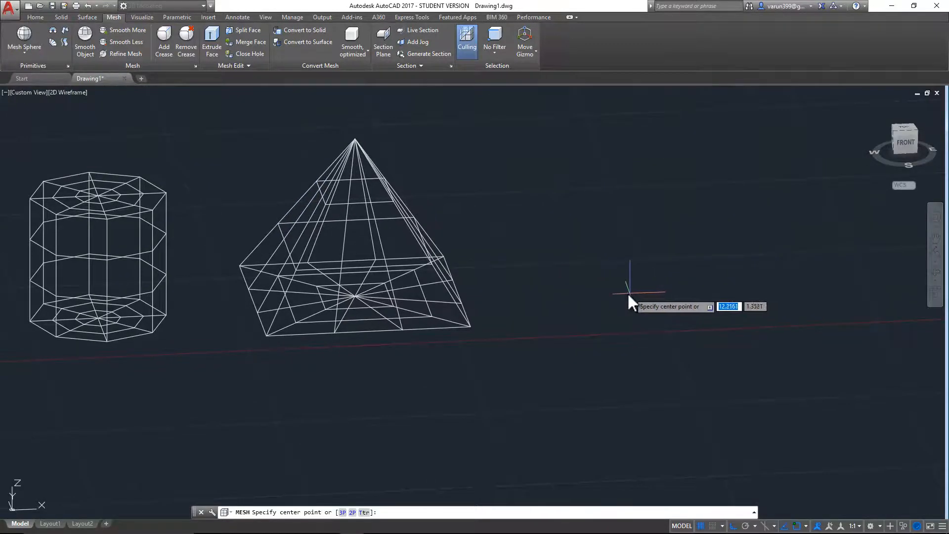
click(630, 290)
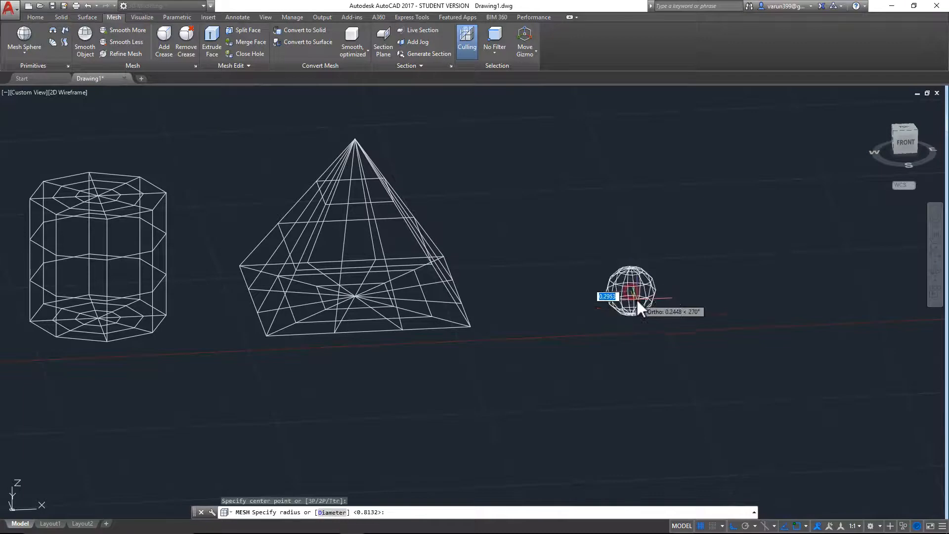
click(671, 331)
mouse_move(721, 366)
shift+middle_down()
mouse_move(657, 291)
mouse_move(760, 375)
mouse_move(709, 355)
shift+middle_up()
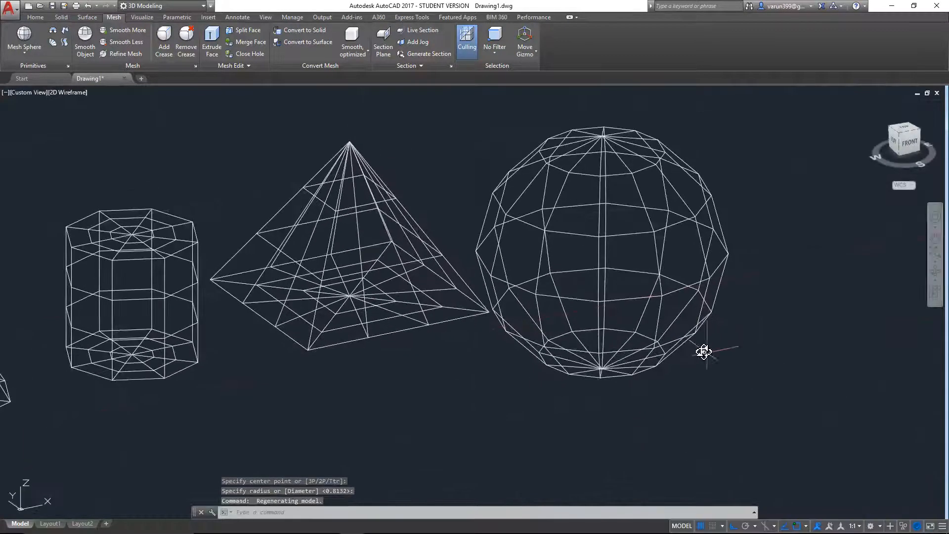
Draw a mesh wedge beyond the sphere by setting its two base corners and its height
click(23, 52)
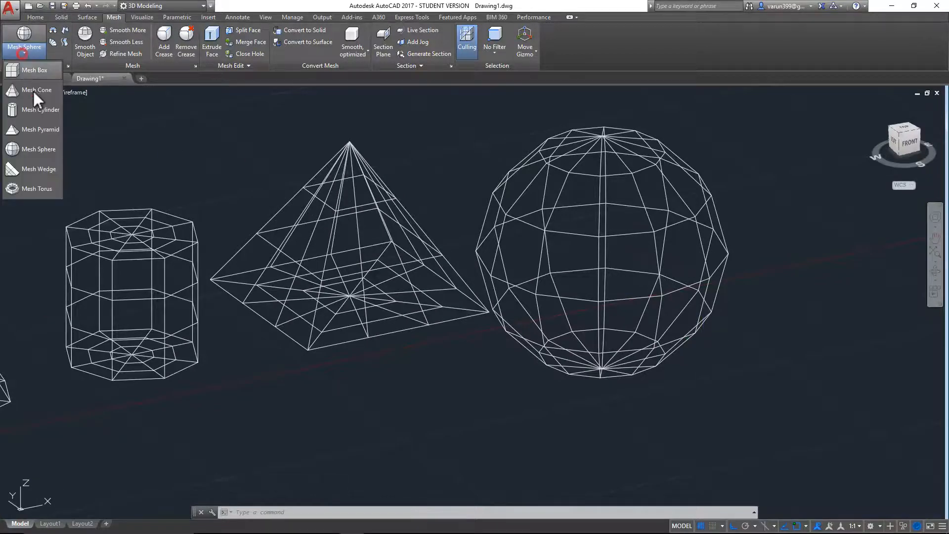
click(53, 171)
middle_drag(534, 291, 116, 313)
scroll(305, 283, down, 1)
click(456, 245)
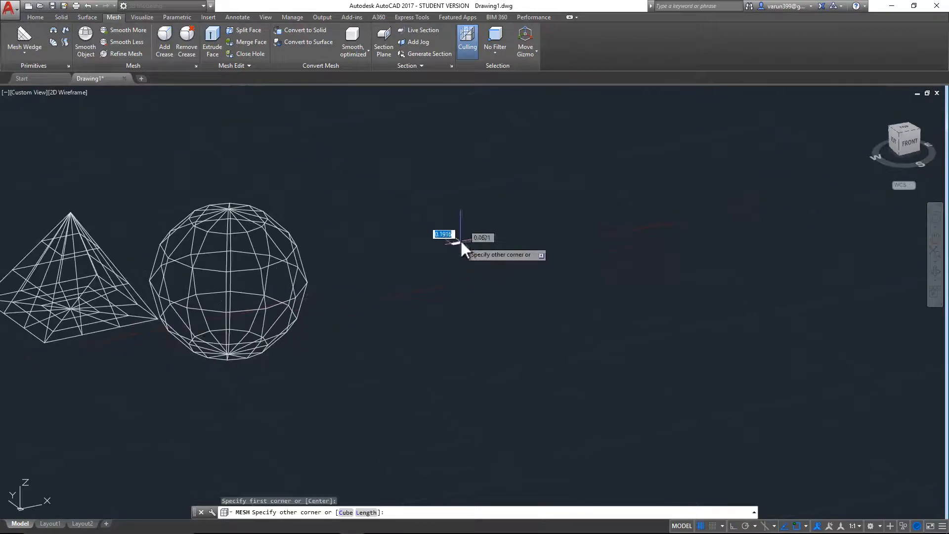
click(443, 287)
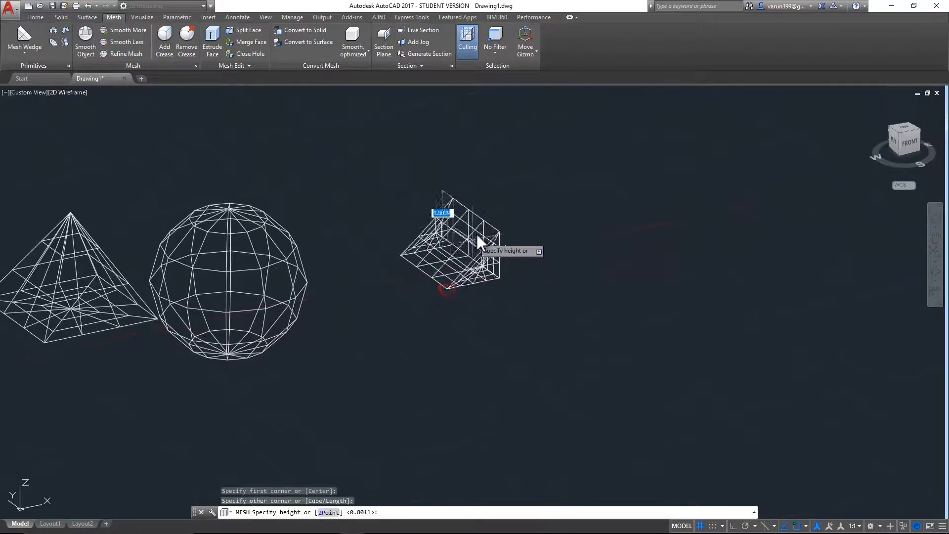
click(490, 212)
shift+middle_drag(530, 298, 500, 291)
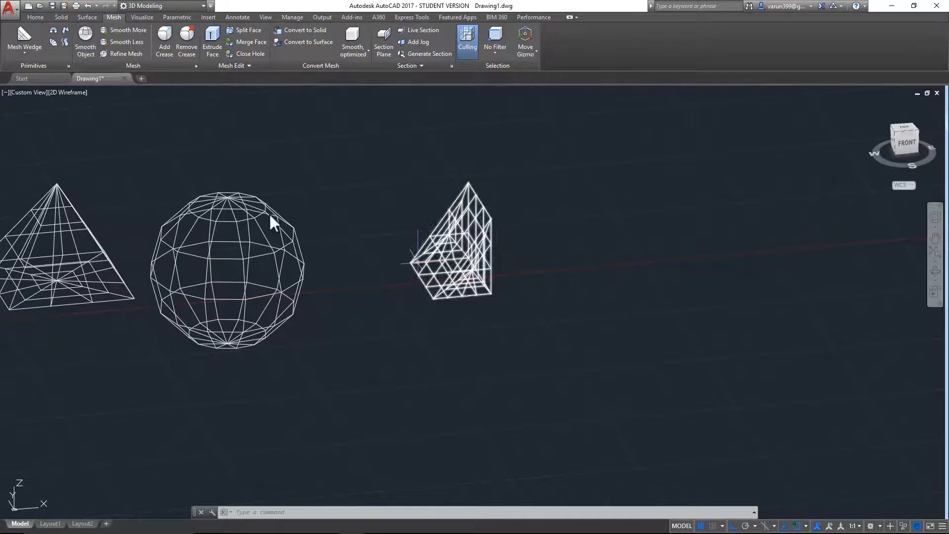
Draw a small mesh torus beyond the wedge, setting its centre, overall radius and tube radius
click(37, 54)
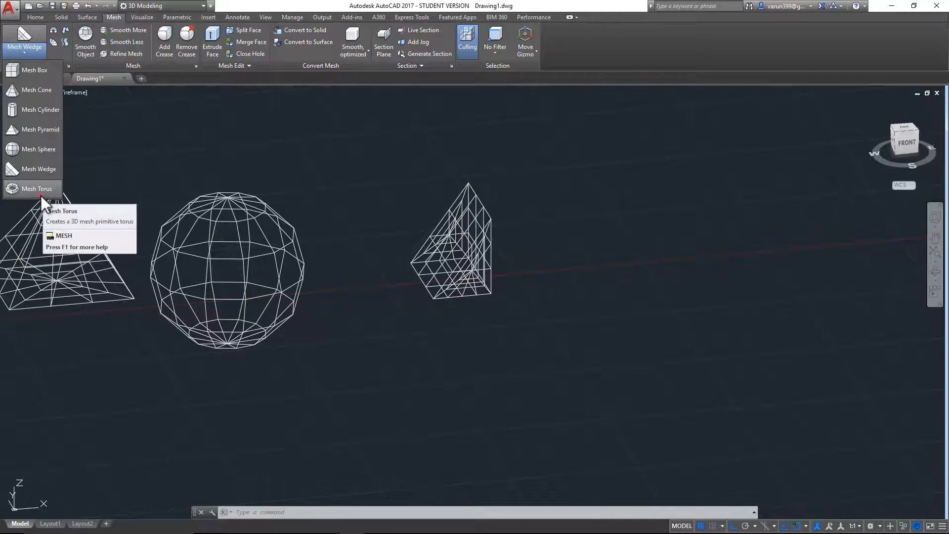
click(41, 194)
click(618, 260)
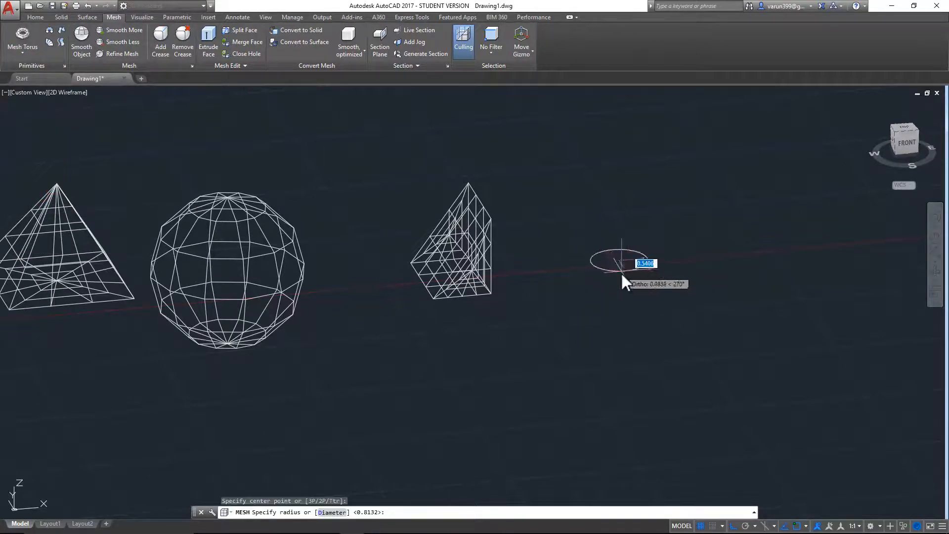
click(627, 282)
click(628, 277)
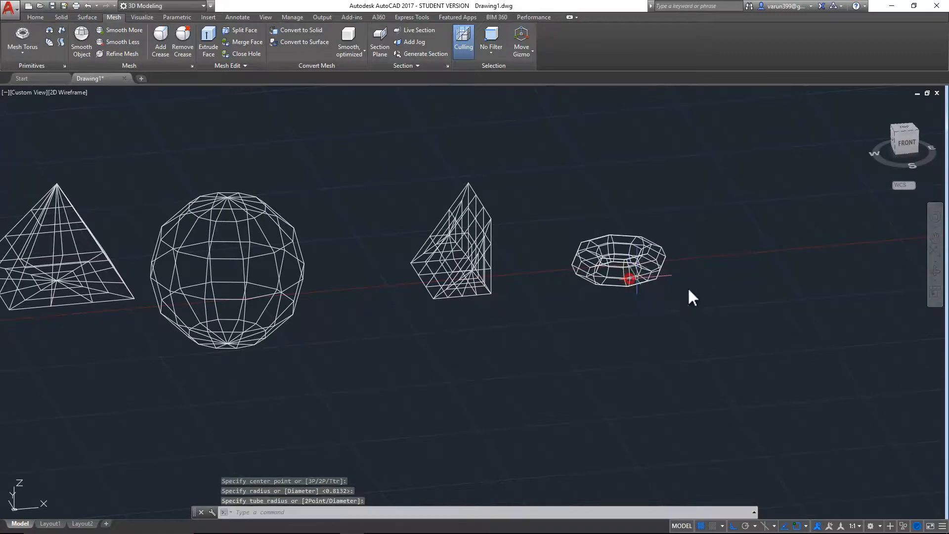
shift+middle_drag(692, 275, 604, 290)
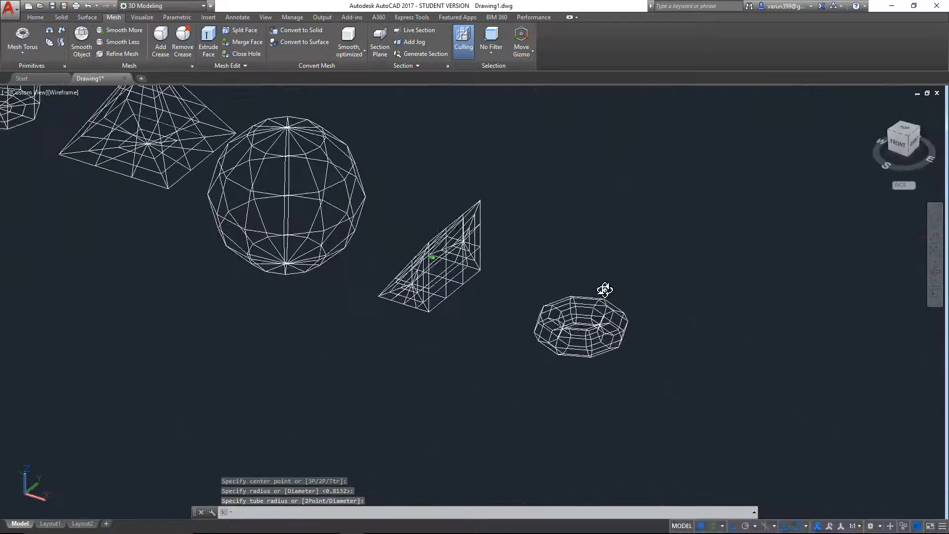
Examine the row of mesh primitives and check the pyramid's mesh properties
scroll(479, 340, down, 2)
shift+middle_drag(337, 318, 429, 317)
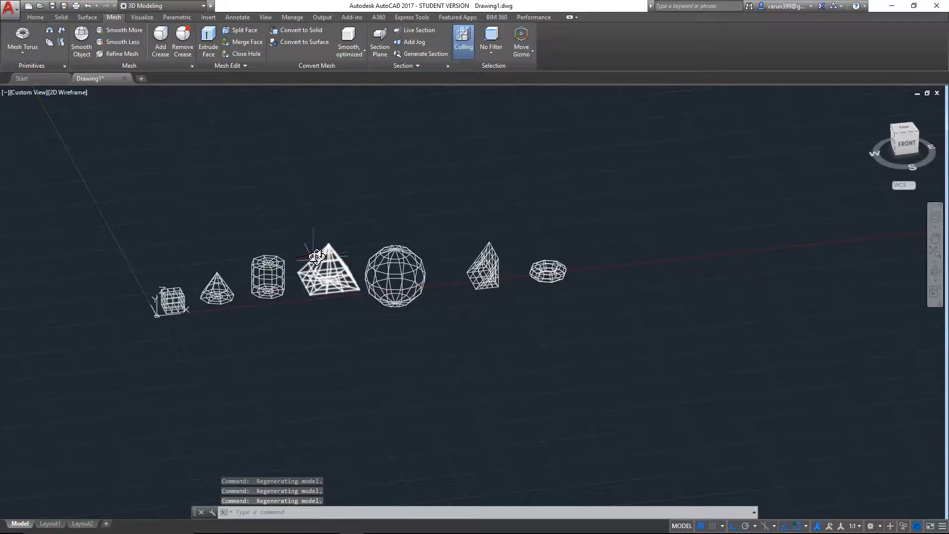
scroll(317, 267, up, 4)
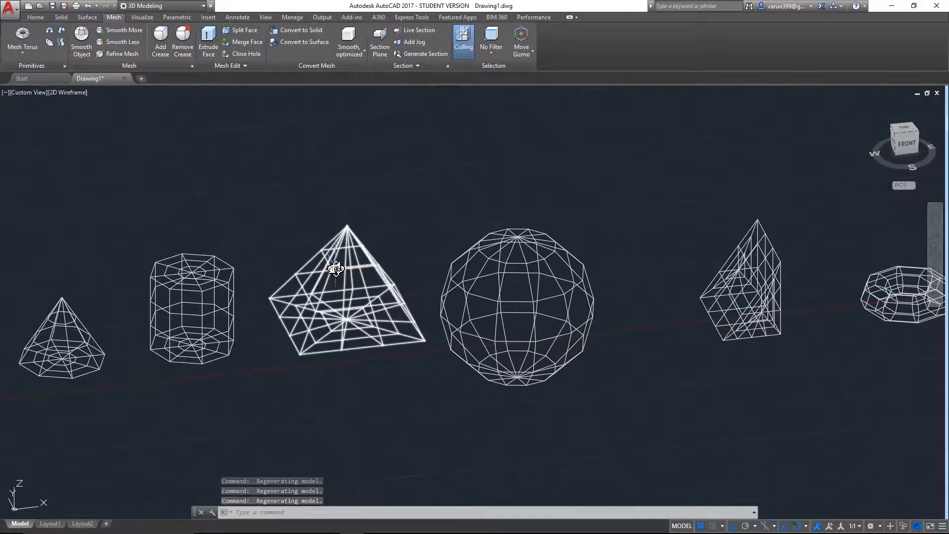
mouse_move(335, 271)
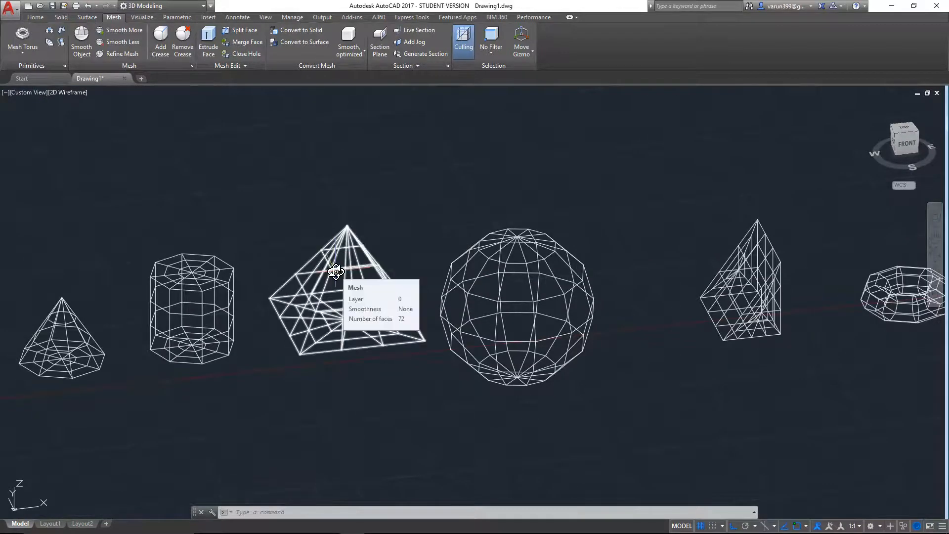
scroll(573, 271, down, 3)
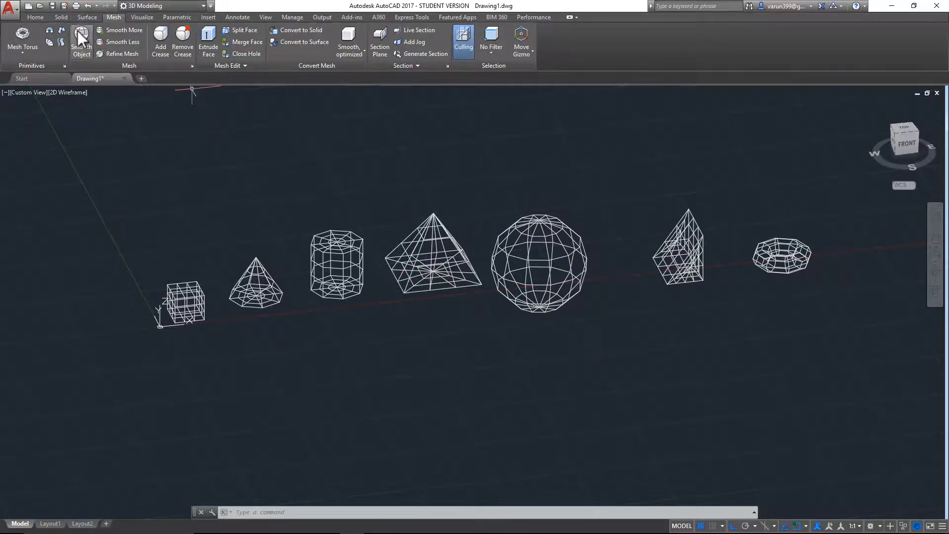
Draw a solid box about 0.84 high behind the mesh box by setting two base corners and a height
click(64, 17)
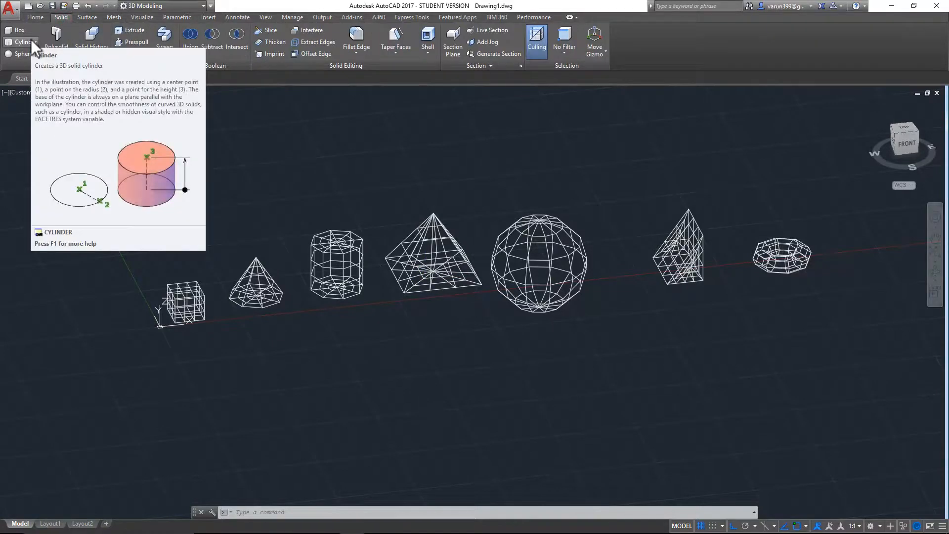
click(36, 14)
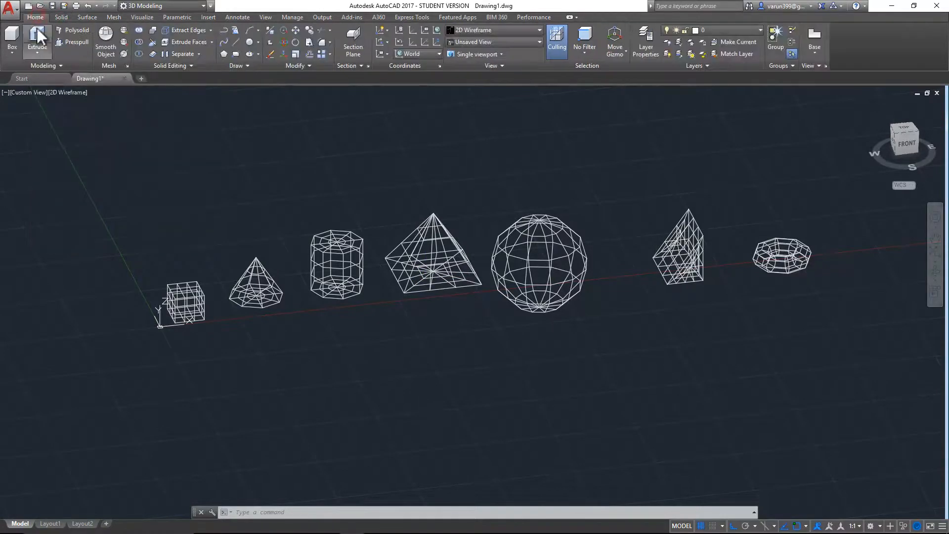
click(13, 52)
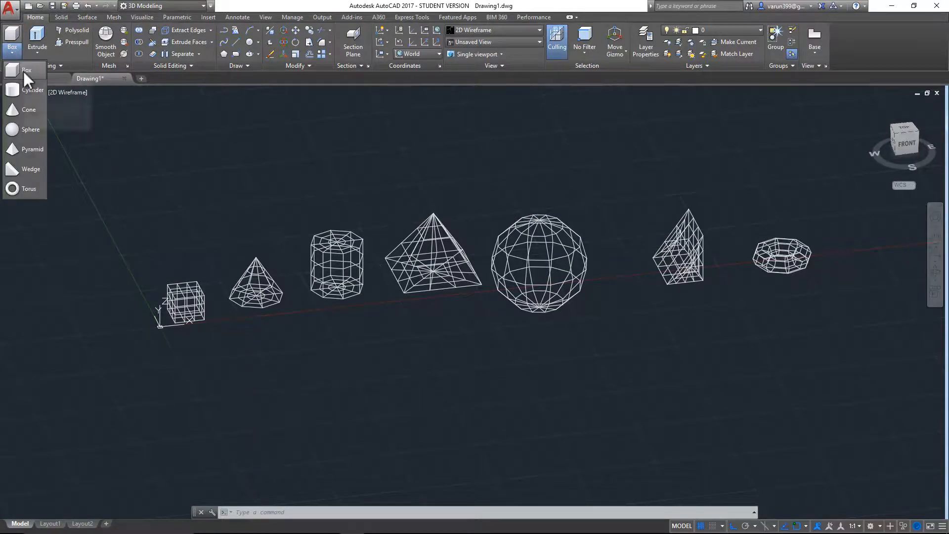
click(22, 72)
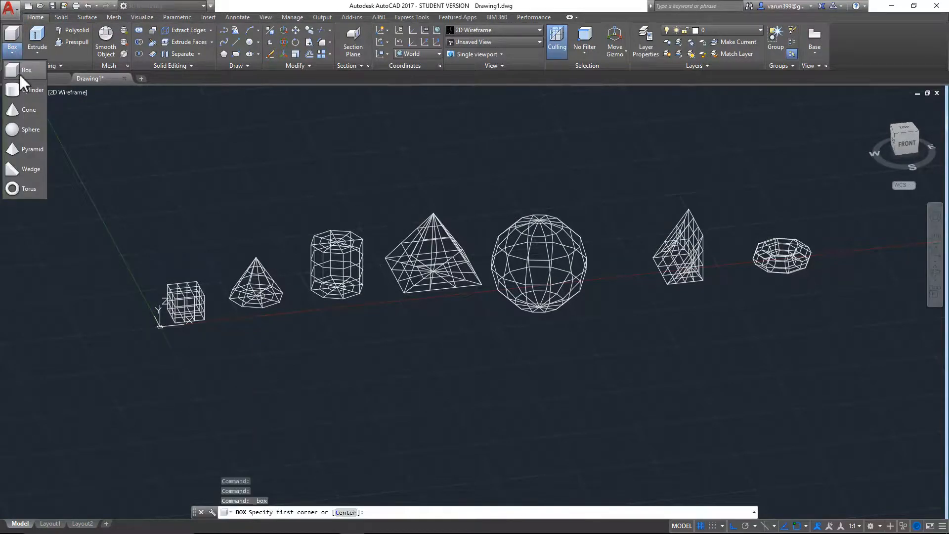
click(139, 242)
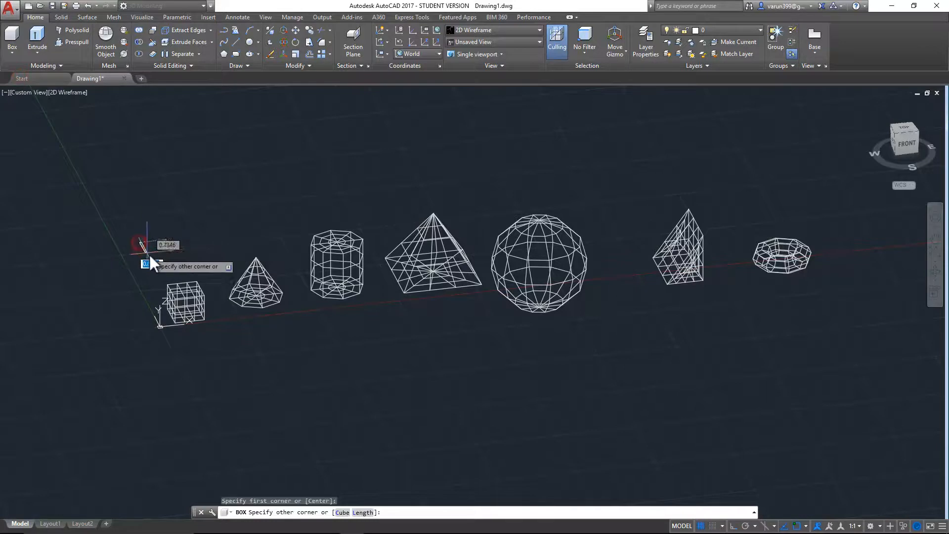
click(195, 265)
click(208, 241)
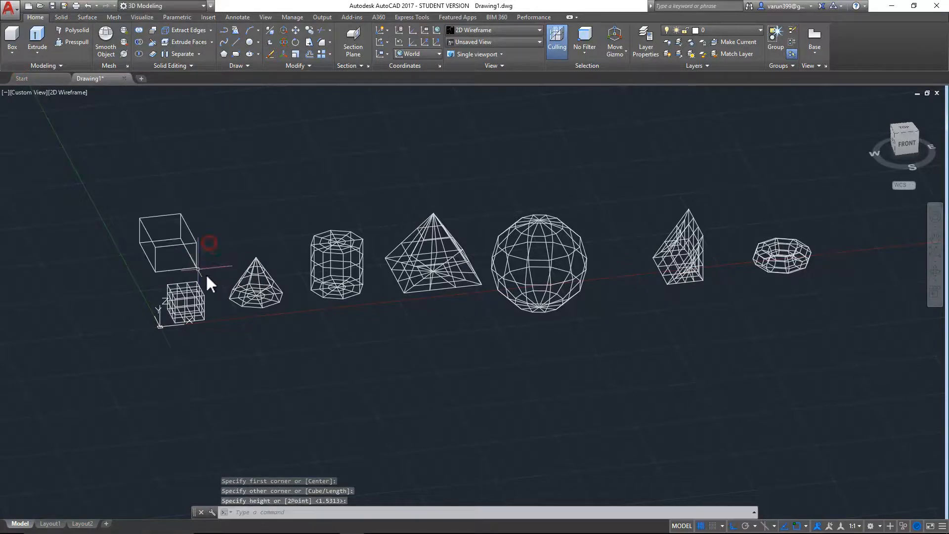
Compare the solid box with the meshes in the Shaded visual style, returning the display to 2D Wireframe
shift+middle_drag(128, 281, 236, 329)
scroll(258, 368, up, 2)
shift+middle_drag(324, 404, 395, 374)
click(60, 91)
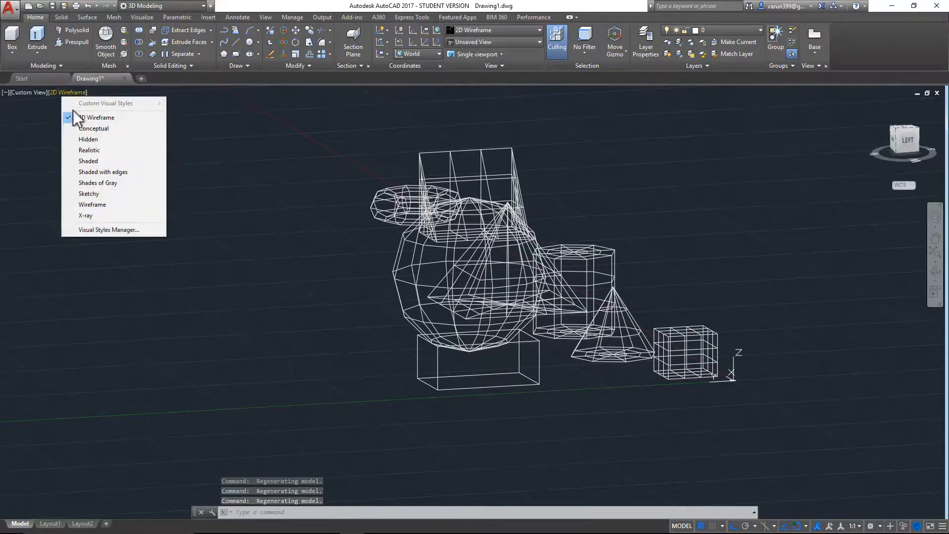
click(88, 161)
shift+middle_drag(541, 427, 346, 375)
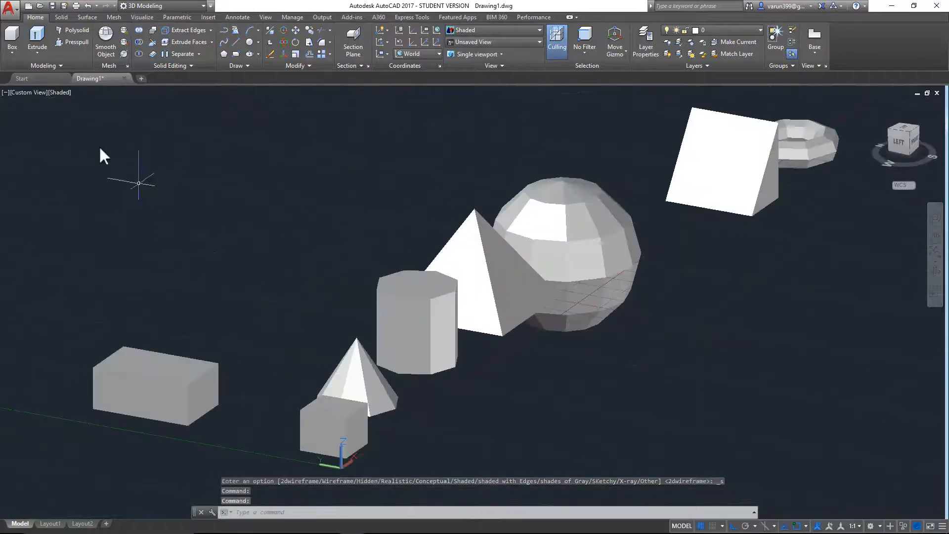
click(61, 93)
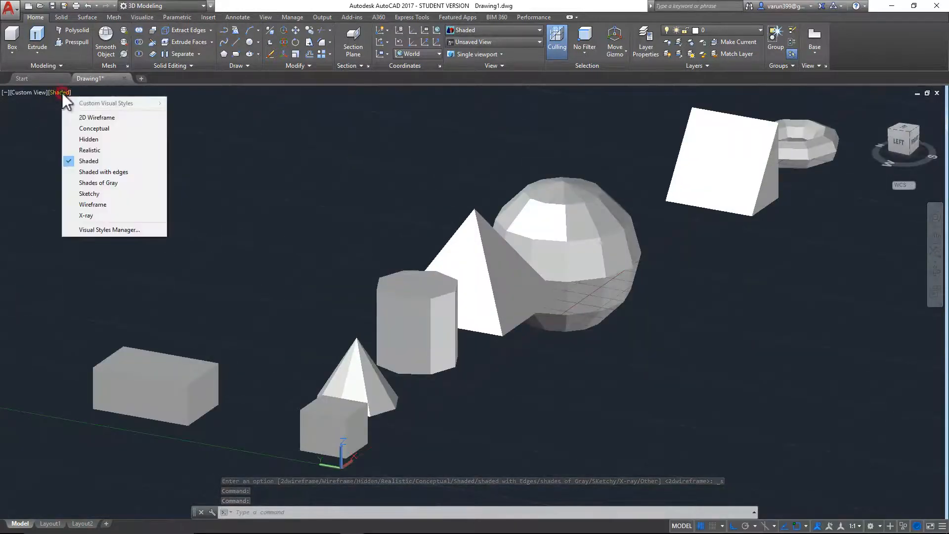
click(78, 118)
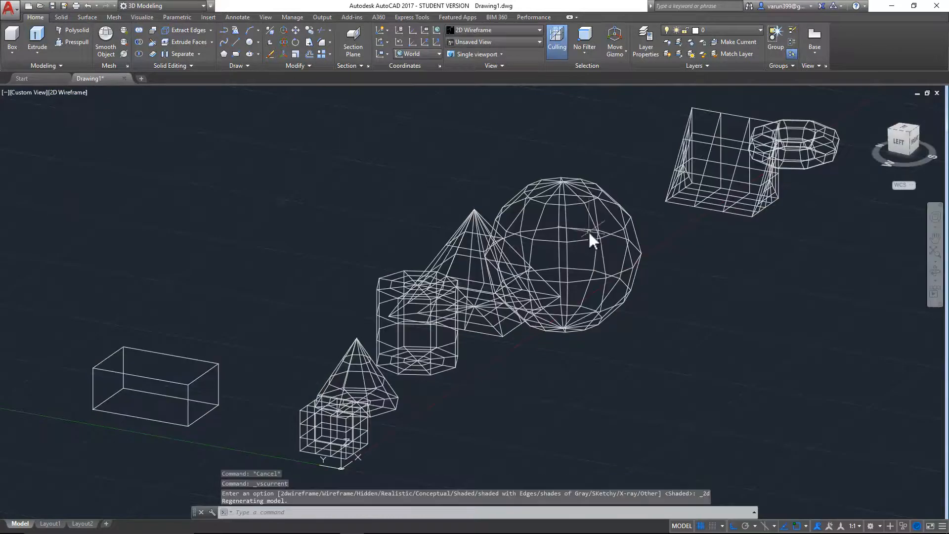
Switch to the SW Isometric view and draw a solid cylinder beside the solid box, radius about 1.05 and height about 2.17
click(909, 135)
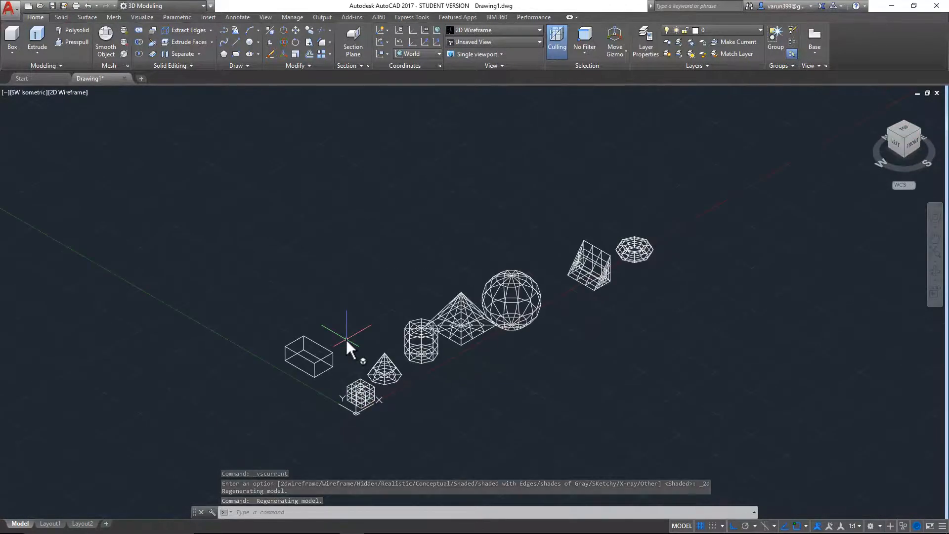
click(13, 53)
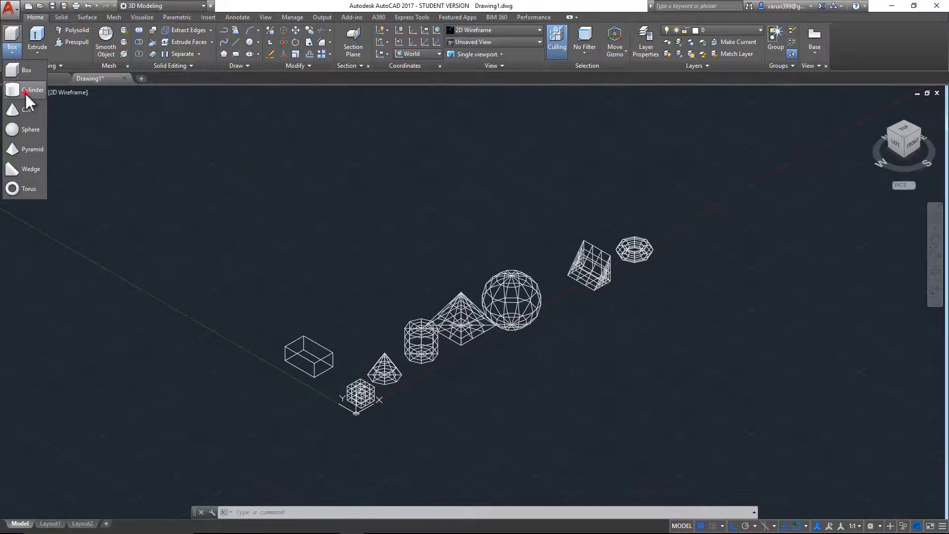
click(25, 92)
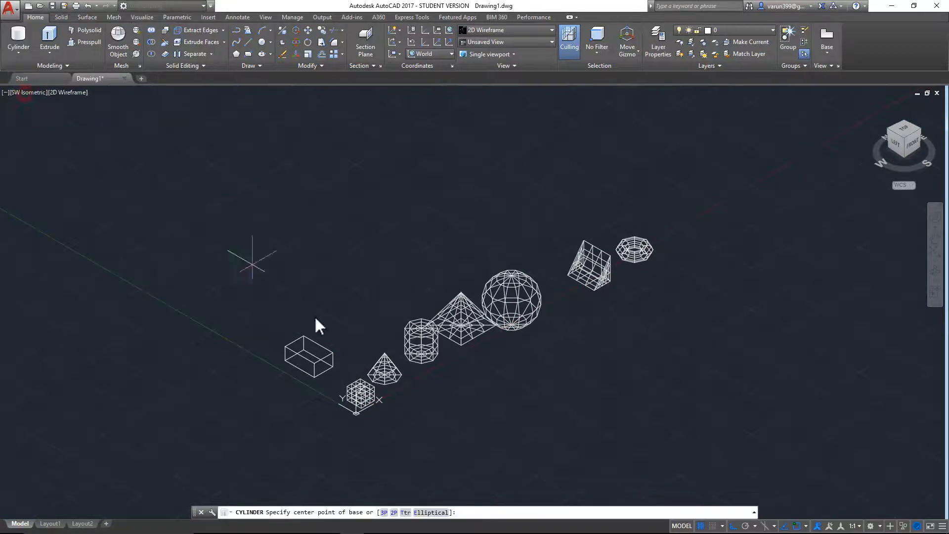
click(355, 334)
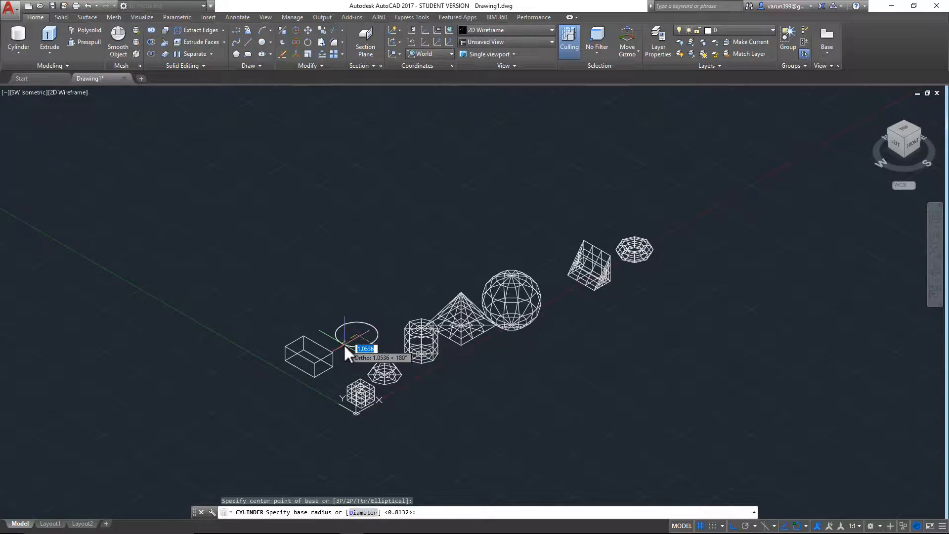
click(343, 343)
click(371, 298)
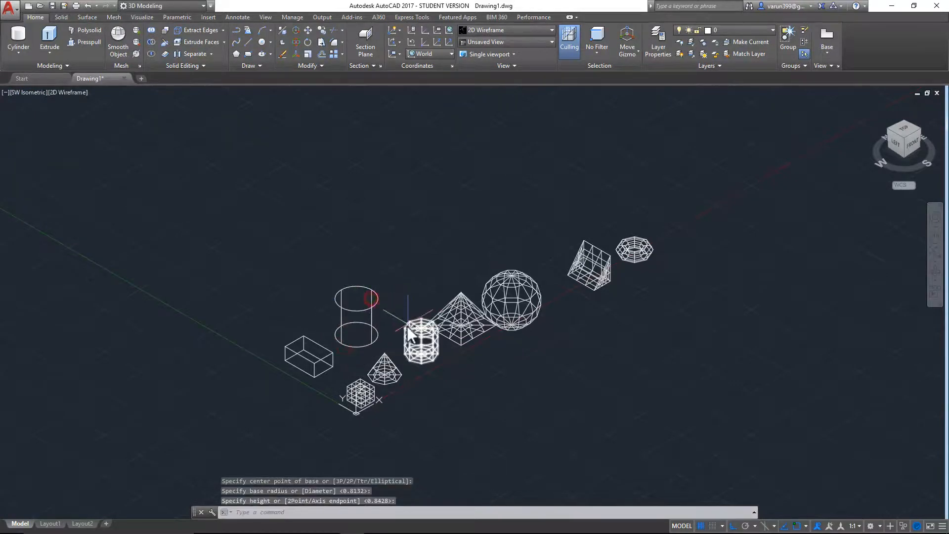
Draw a solid cone beyond the solid cylinder, base radius about 1.03 and height about 2.47
shift+middle_drag(472, 363, 451, 360)
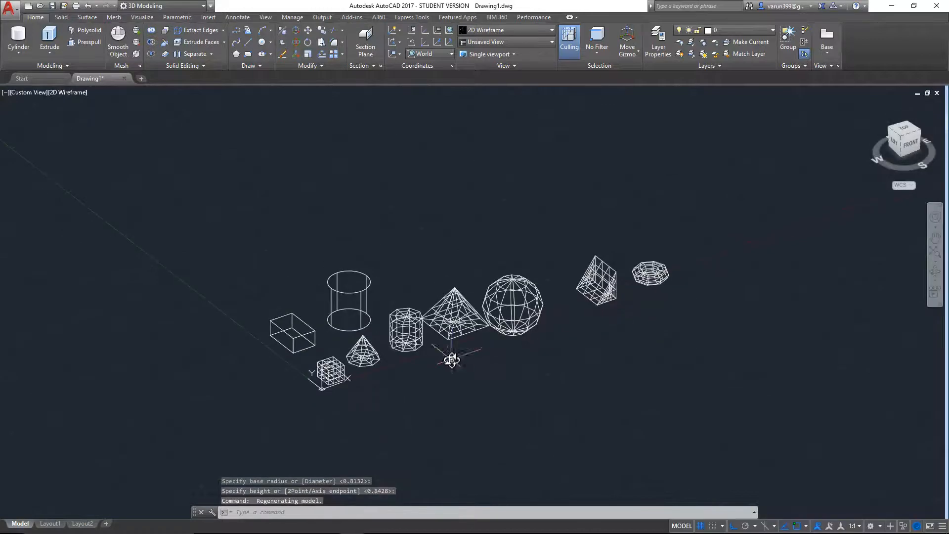
click(22, 54)
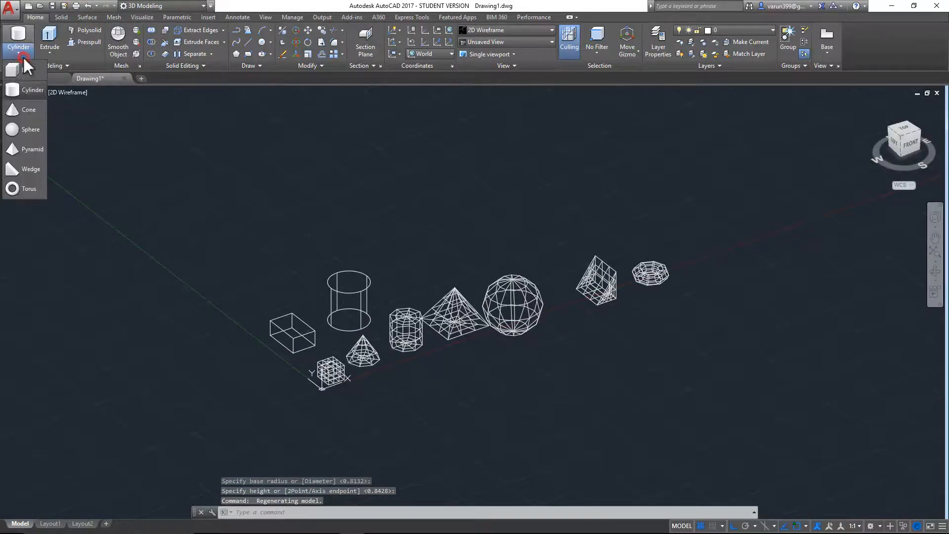
click(31, 111)
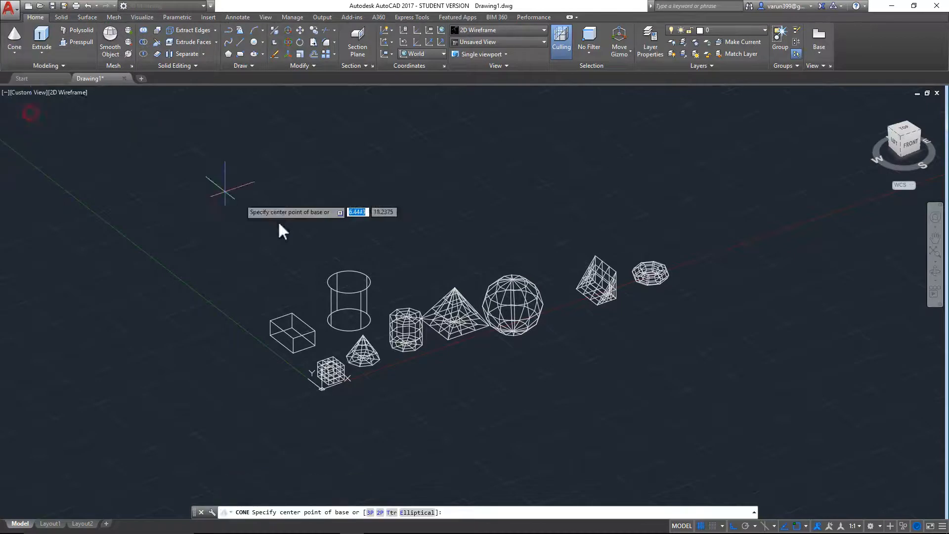
scroll(404, 304, up, 3)
click(419, 287)
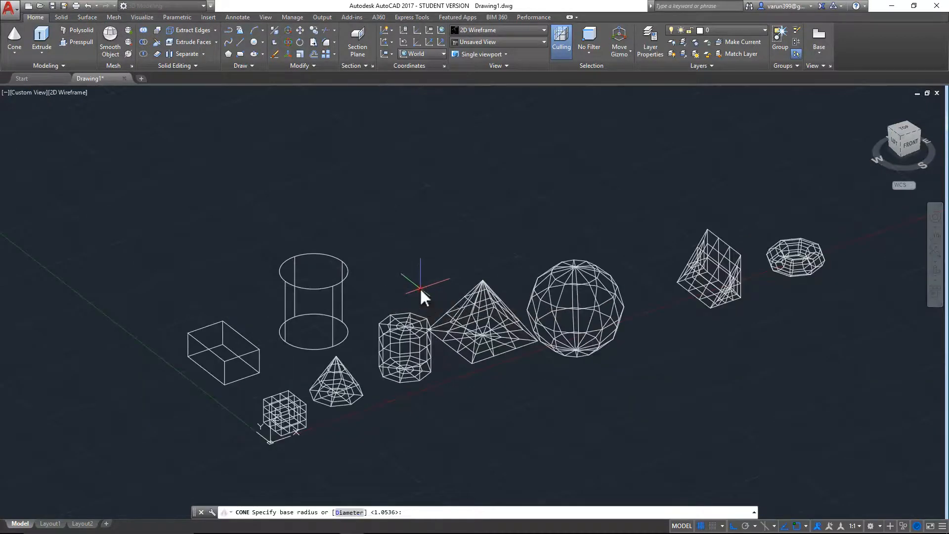
click(393, 298)
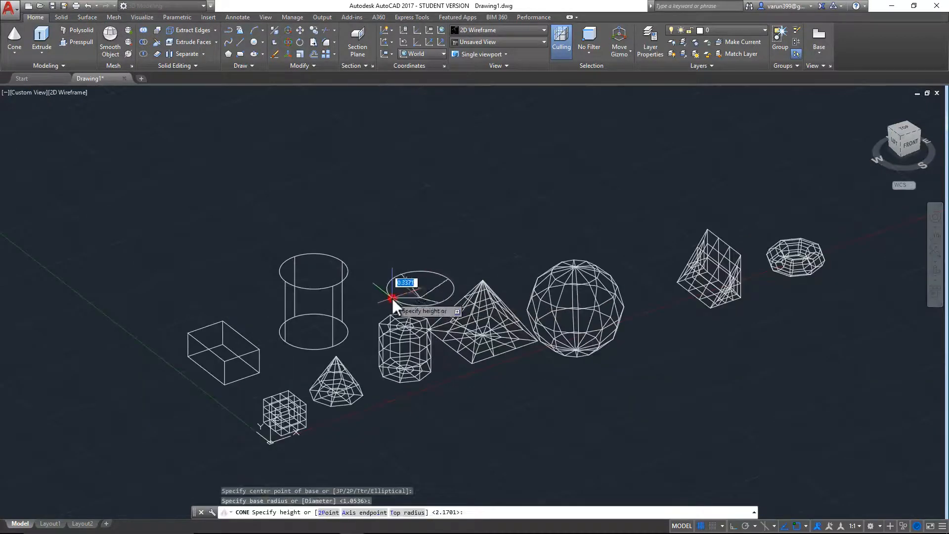
click(430, 220)
Draw a solid sphere with a radius of about 1.18 beyond the solid cone
shift+middle_drag(480, 321, 360, 331)
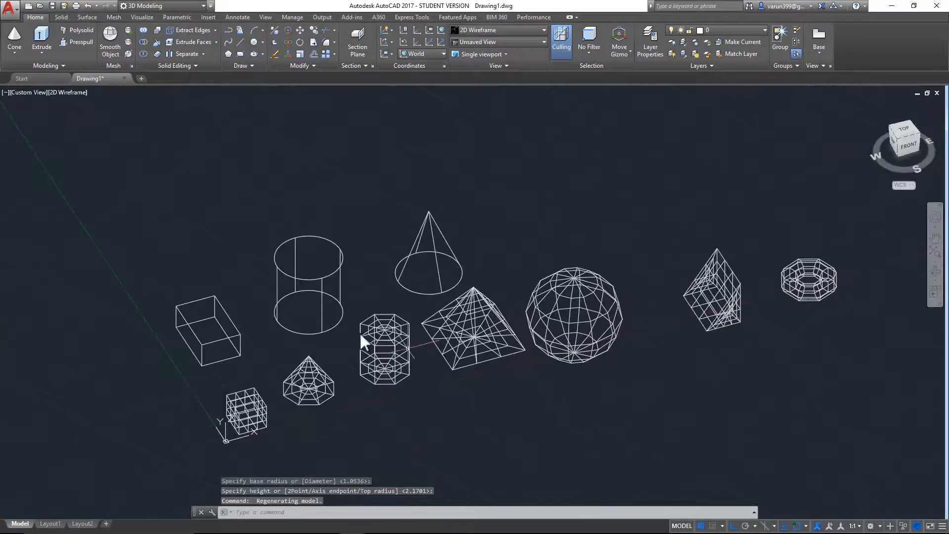
click(19, 57)
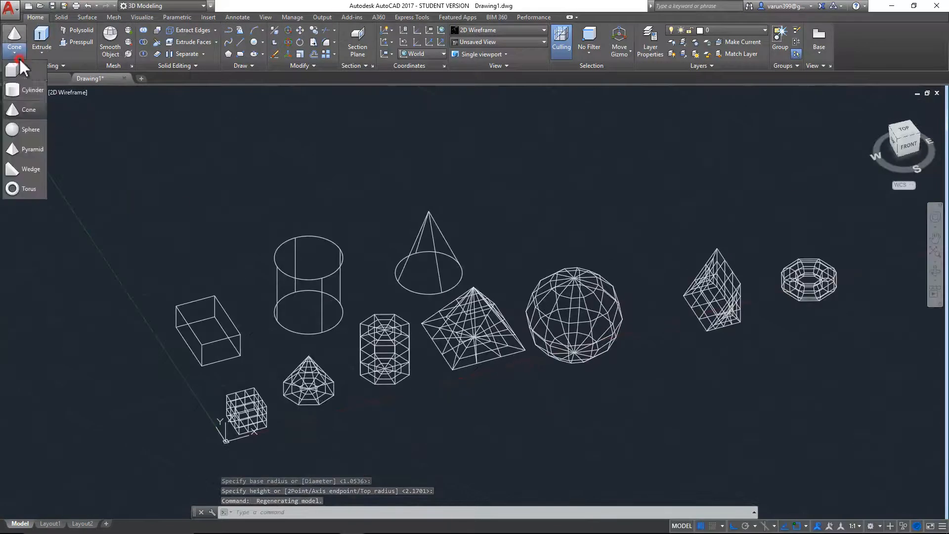
click(27, 128)
click(518, 246)
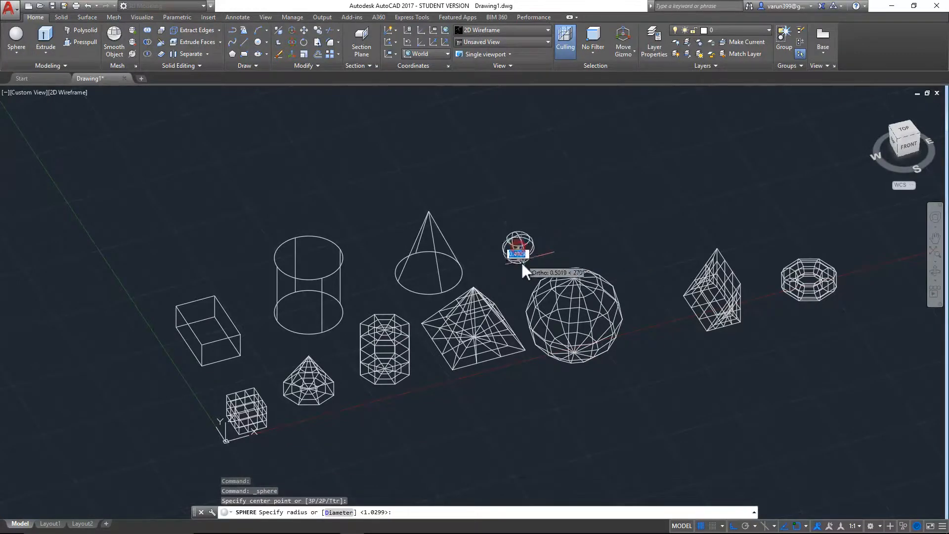
click(496, 276)
Draw a four-sided solid pyramid beyond the solid sphere, behind the mesh wedge, with a height of about 2.34
shift+middle_drag(593, 363, 548, 380)
click(14, 53)
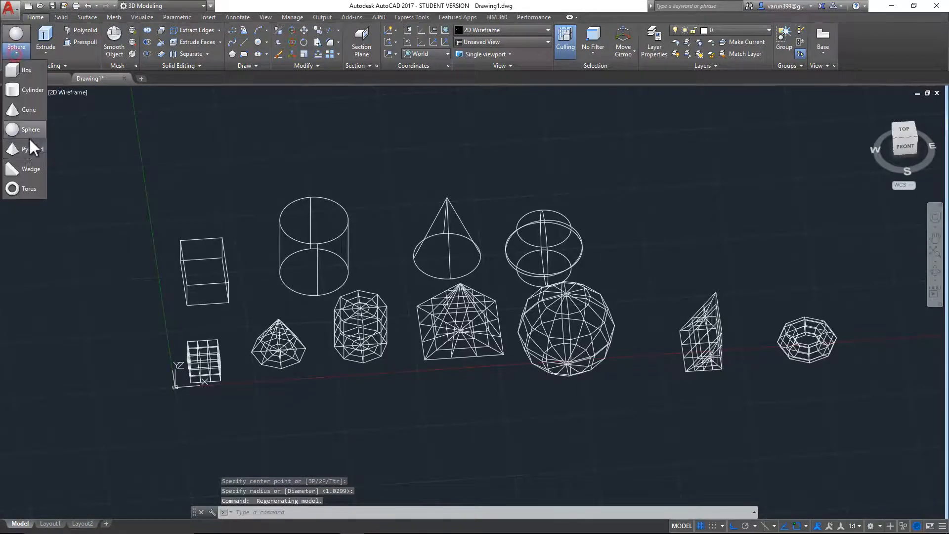
click(29, 144)
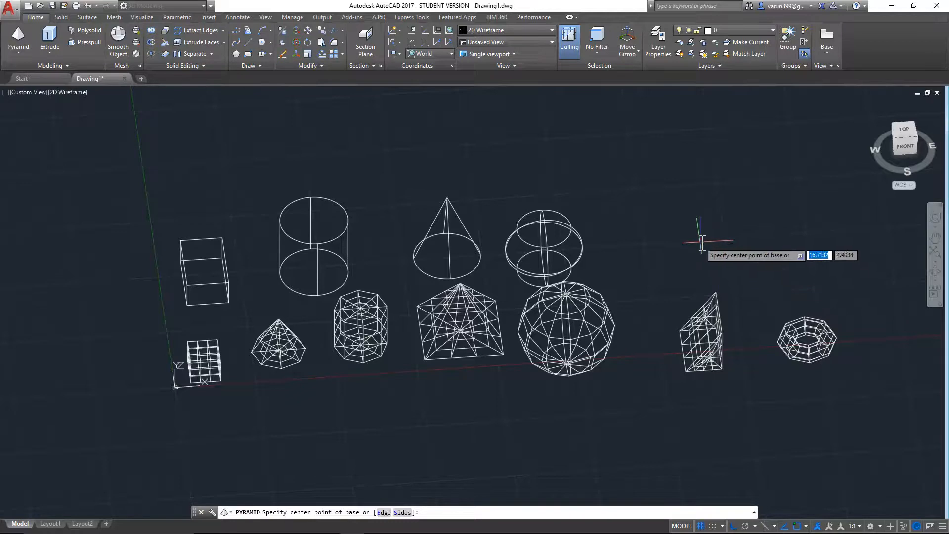
click(701, 241)
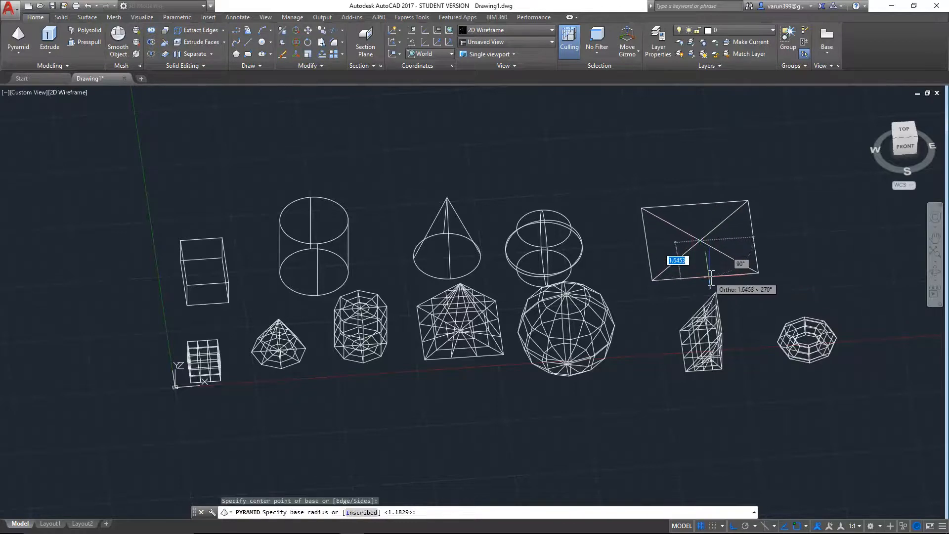
click(710, 276)
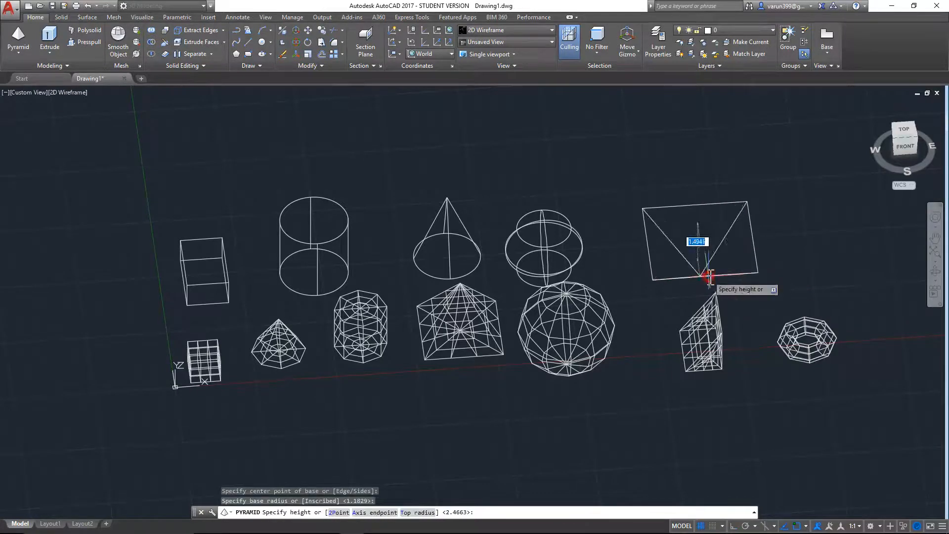
click(702, 184)
Draw a solid wedge beyond the solid pyramid, behind the mesh torus, by setting two base corners and a height
shift+middle_drag(669, 315, 507, 229)
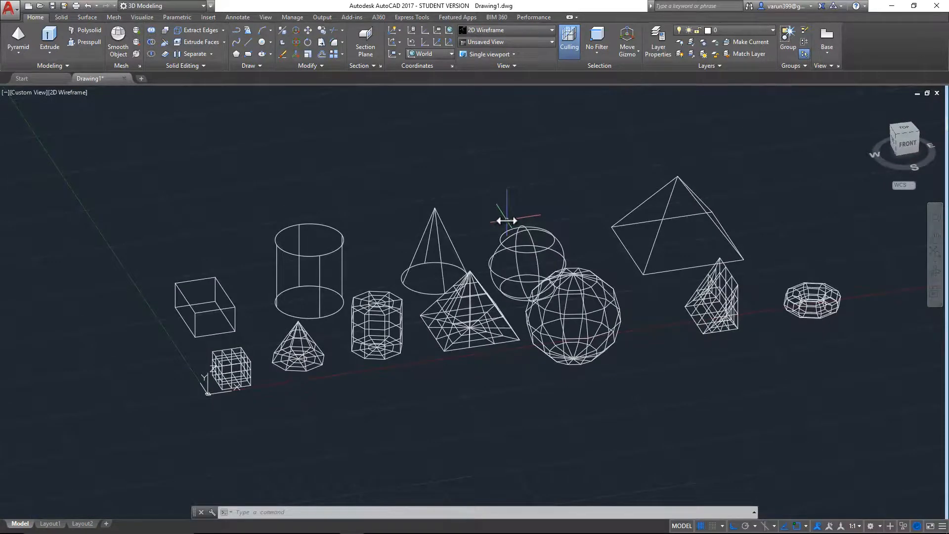
click(22, 50)
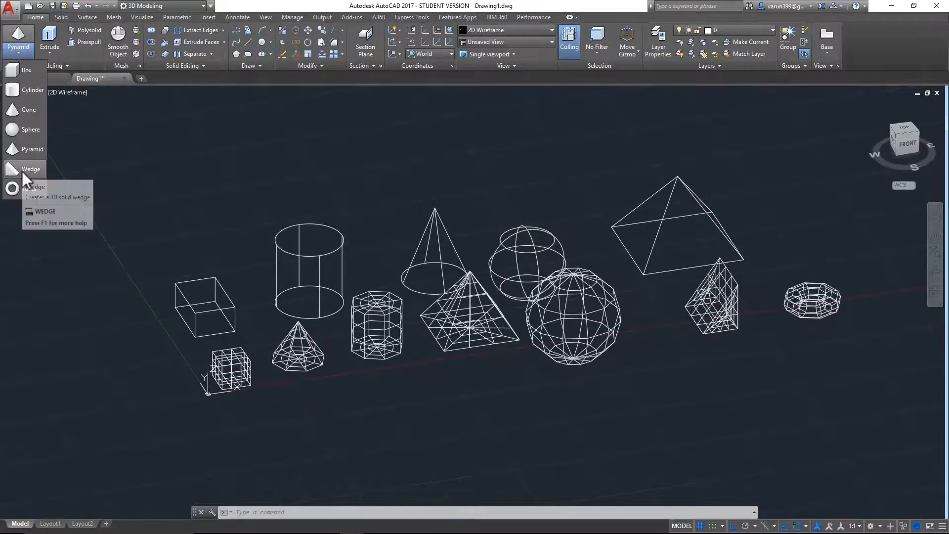
click(22, 170)
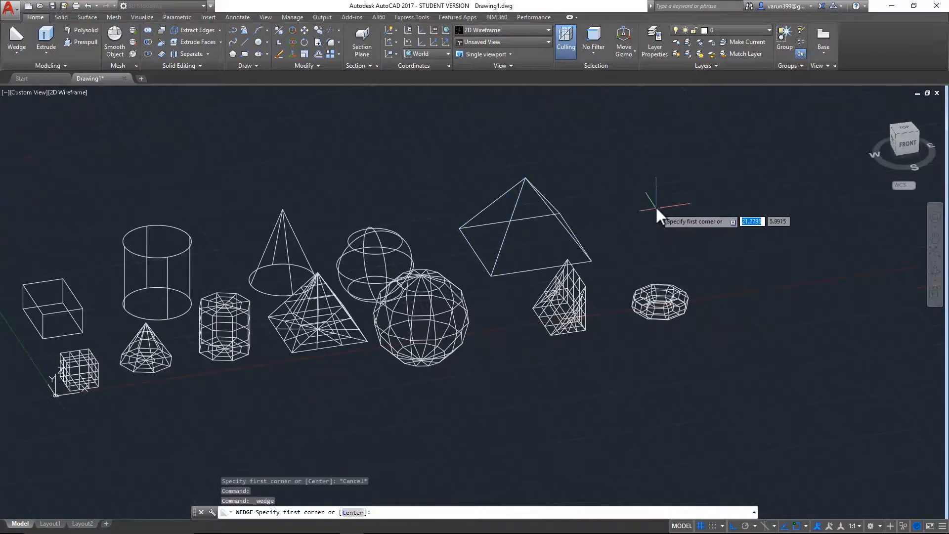
click(661, 206)
click(666, 265)
click(700, 234)
shift+middle_drag(715, 313, 695, 309)
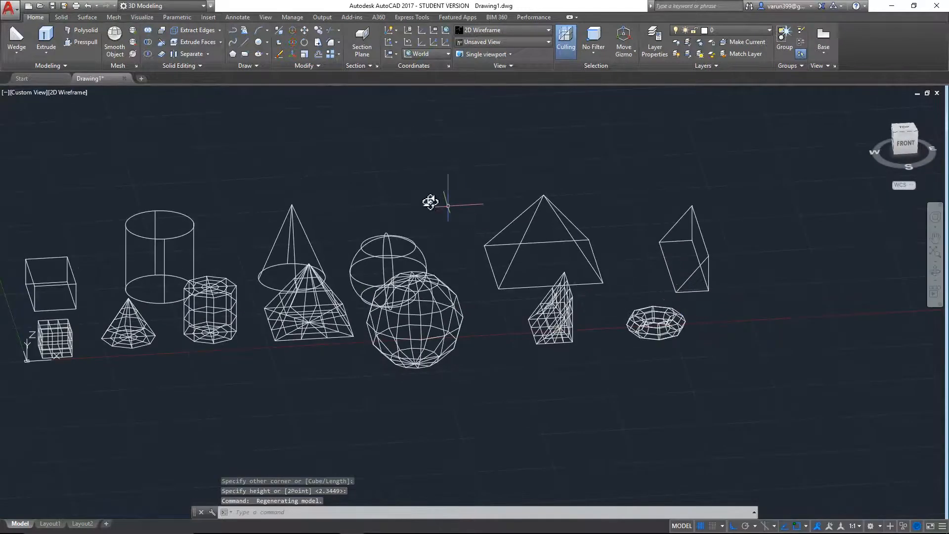
Draw a solid torus beyond the solid wedge at the end of the solids row, setting its centre, radius and tube radius
click(11, 54)
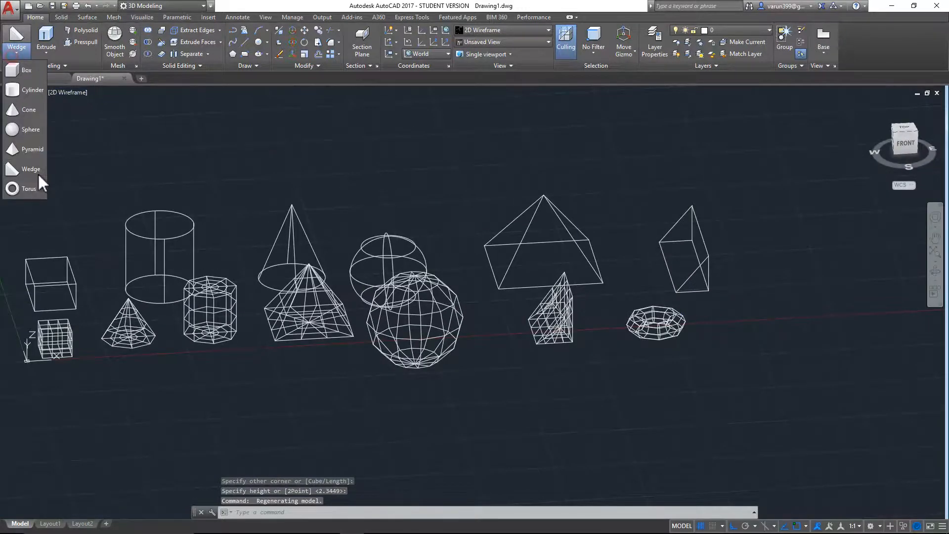
click(30, 191)
middle_drag(739, 237, 492, 212)
click(569, 218)
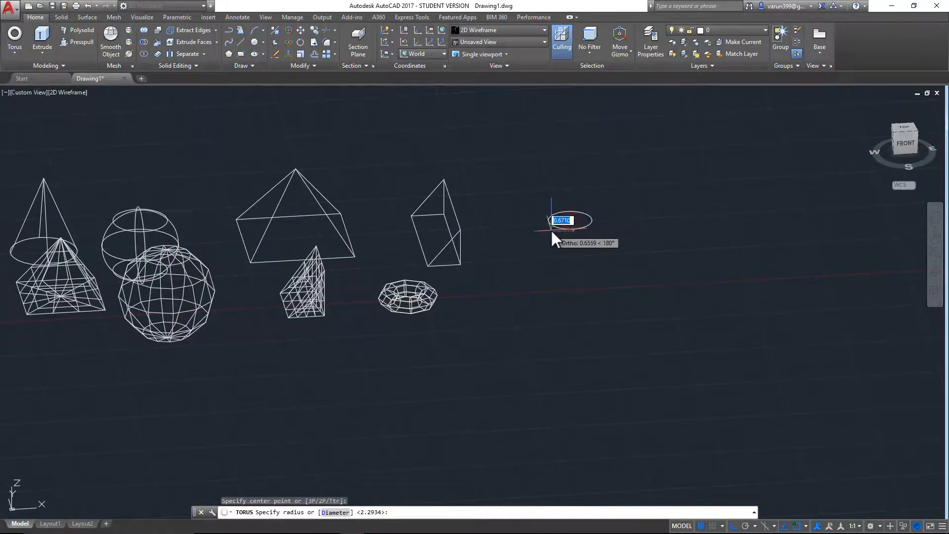
click(541, 230)
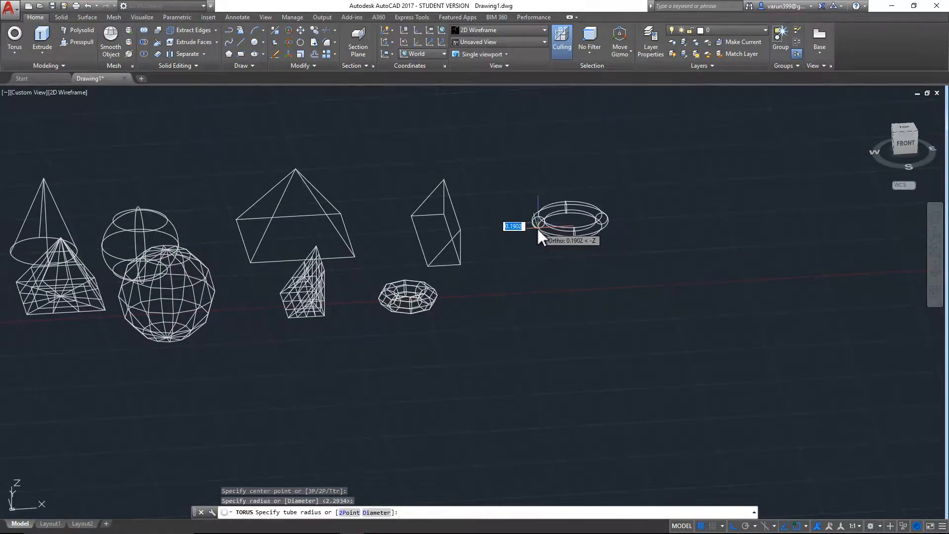
click(531, 230)
Display the model in the Shaded visual style and inspect both rows of primitives from several angles
shift+middle_drag(575, 262, 386, 214)
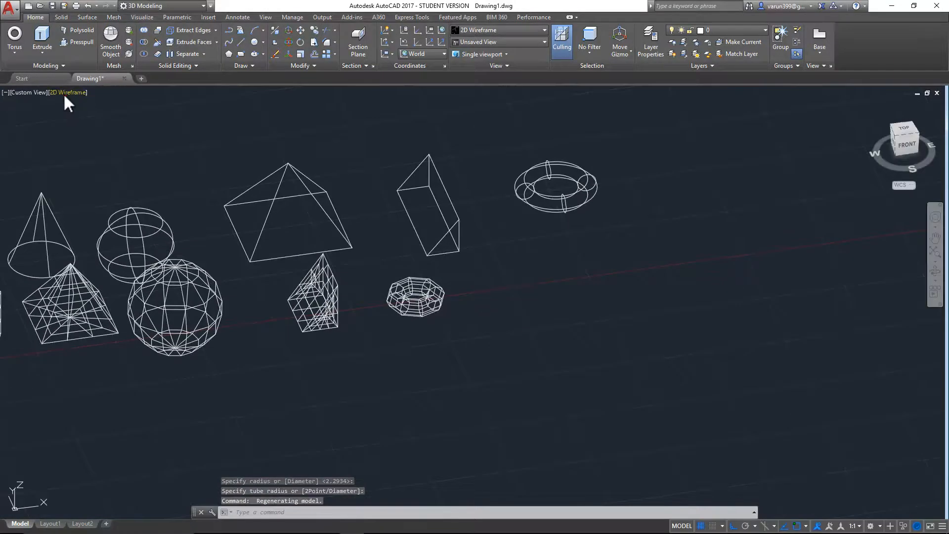
click(64, 93)
click(93, 157)
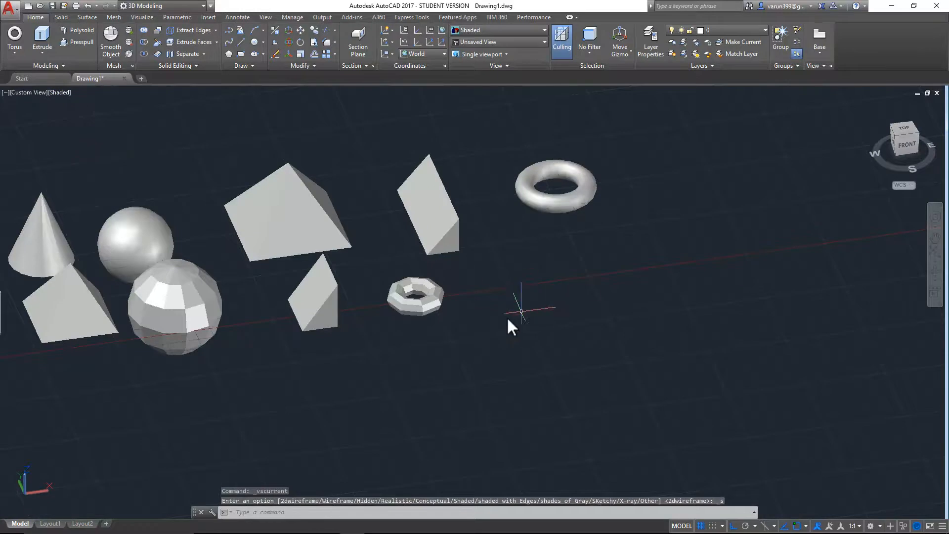
shift+middle_drag(493, 276, 543, 257)
scroll(544, 257, down, 2)
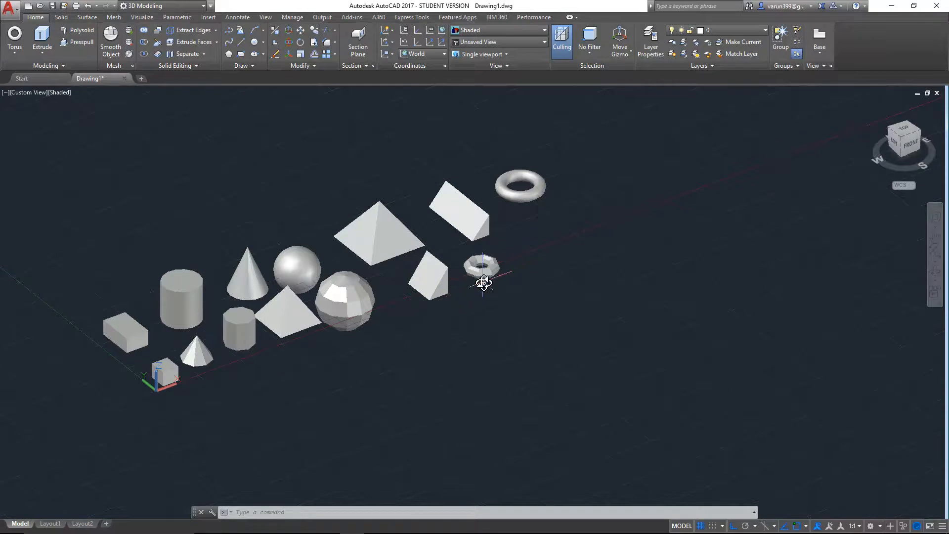
shift+middle_drag(254, 356, 246, 358)
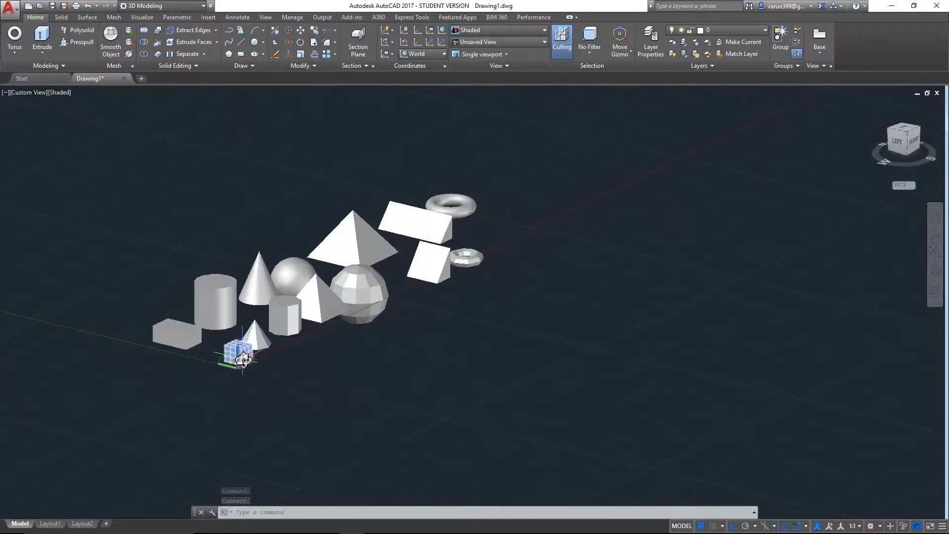